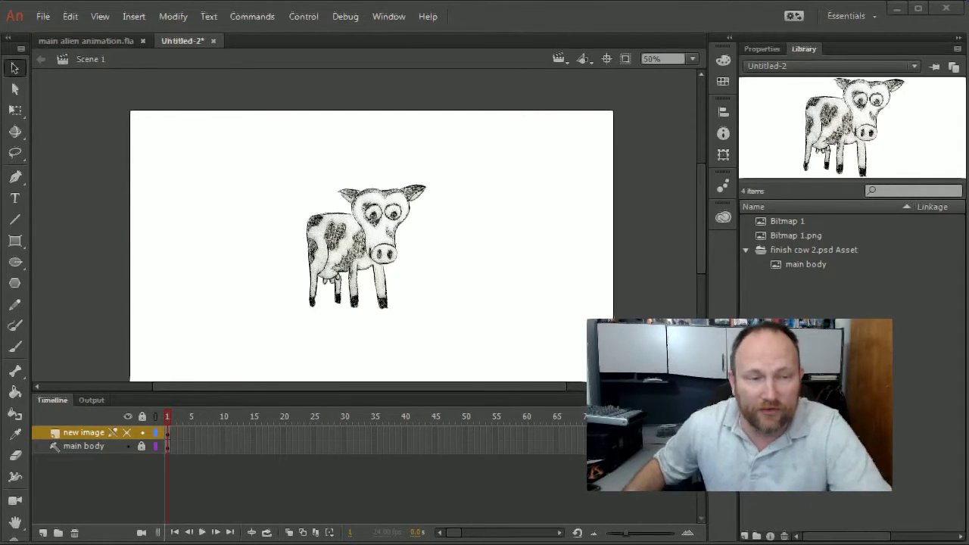
- Set the 'main body' layer's Visibility to Transparent at 50% in Layer Properties
{"action": "left_click", "coordinate": [427, 234]}
{"action": "key", "text": "ctrl+="}
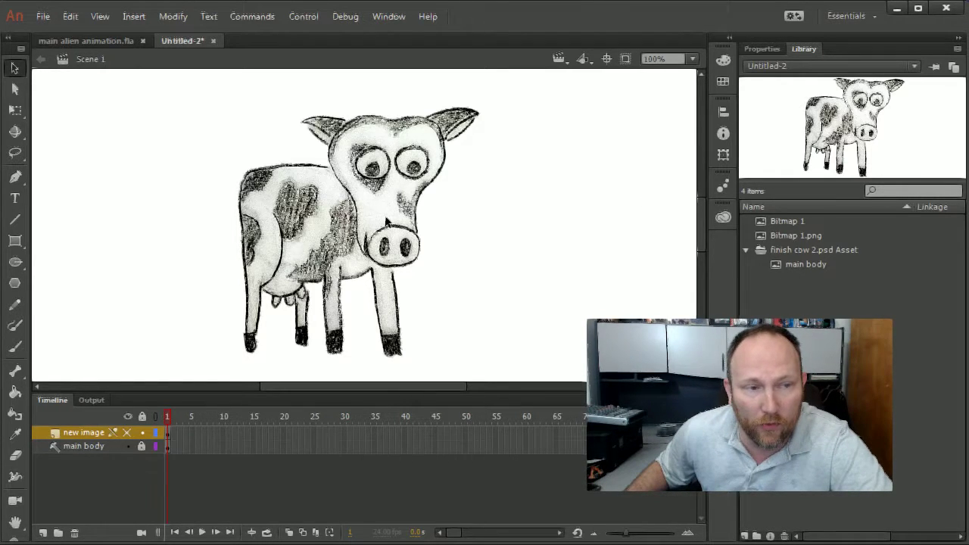
{"action": "left_click", "coordinate": [102, 446]}
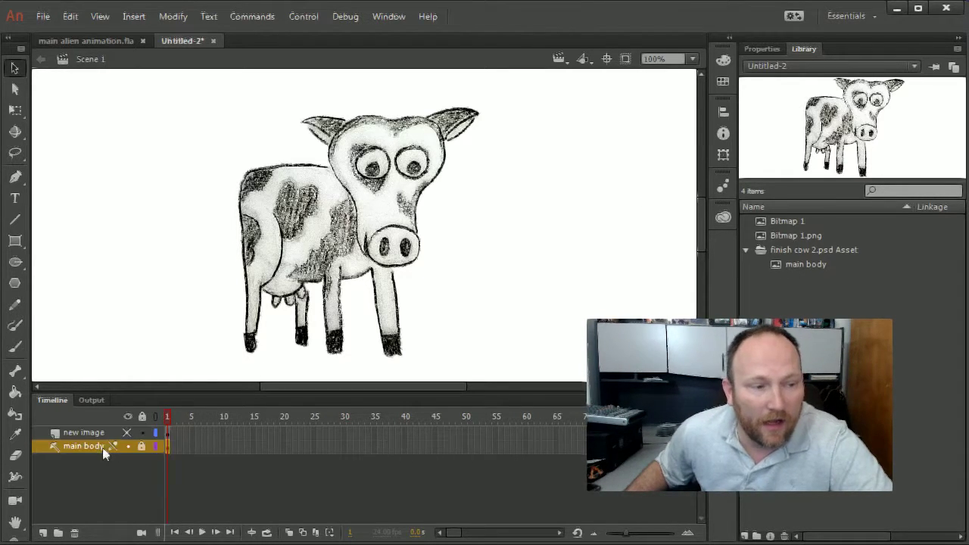
{"action": "right_click", "coordinate": [83, 448]}
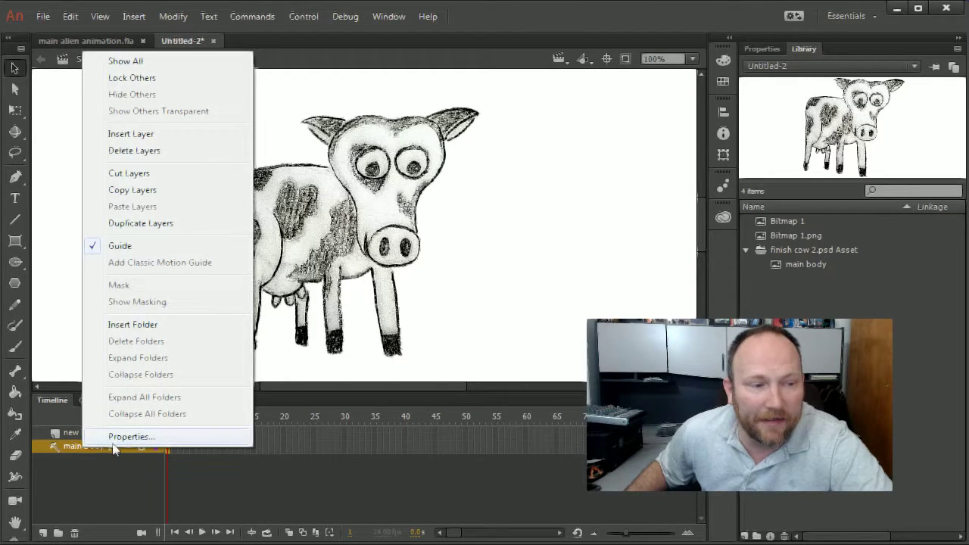
{"action": "left_click", "coordinate": [113, 434]}
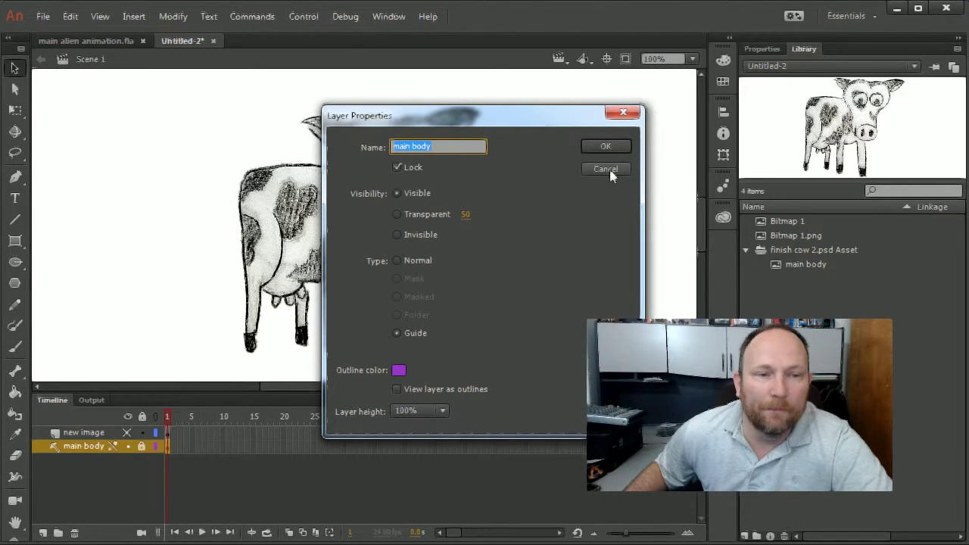
{"action": "left_click", "coordinate": [467, 214]}
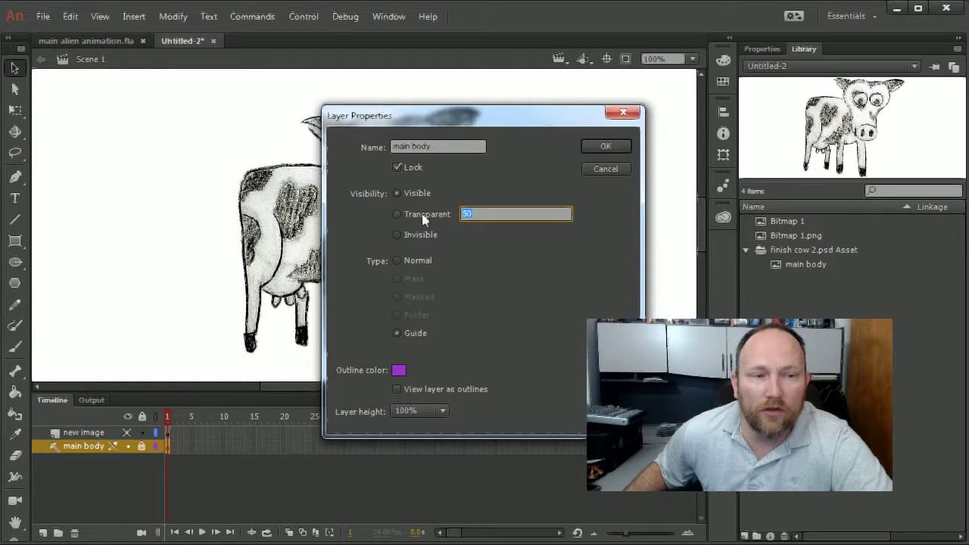
{"action": "left_click", "coordinate": [422, 213]}
{"action": "left_click", "coordinate": [467, 215]}
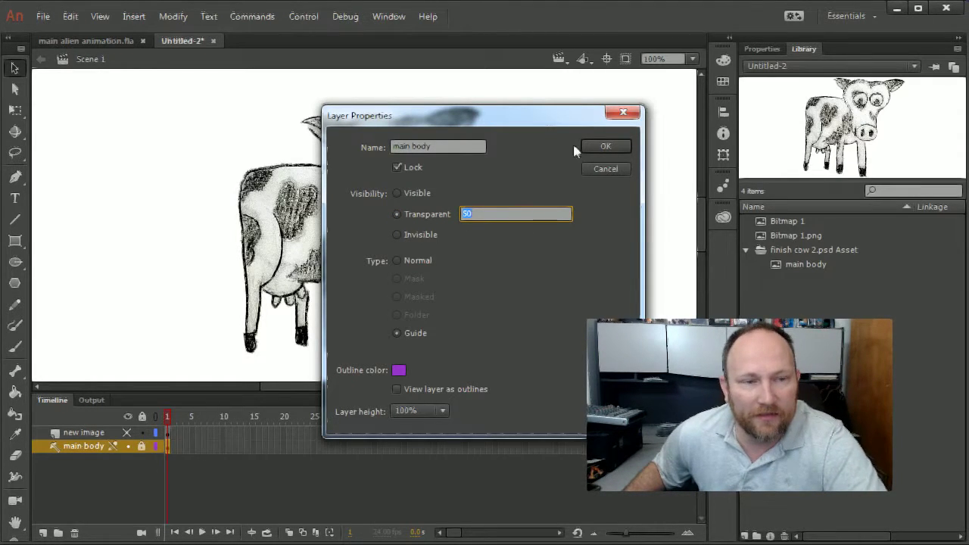
{"action": "left_click", "coordinate": [602, 146]}
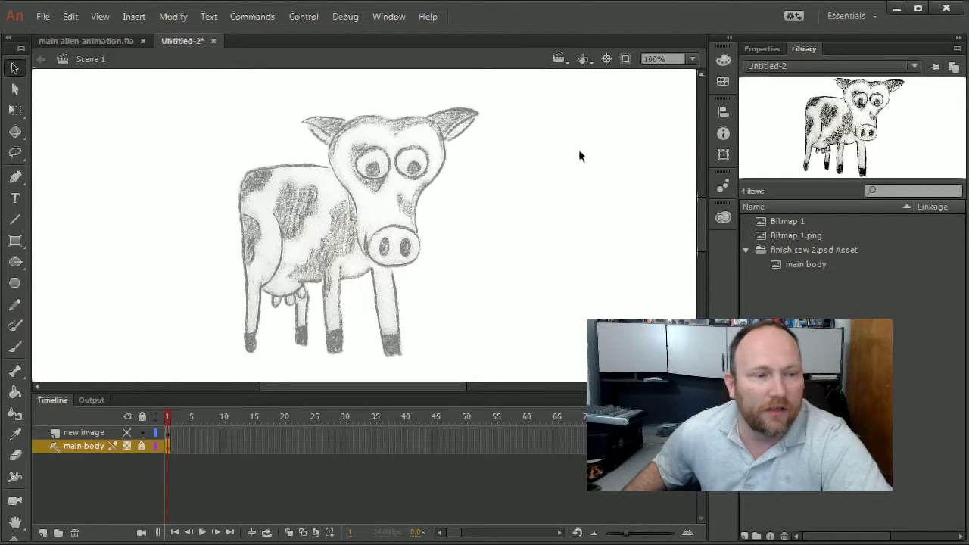
- Unhide the new image layer, then zoom and pan to inspect the cow's nose and eyes
{"action": "left_click", "coordinate": [102, 430]}
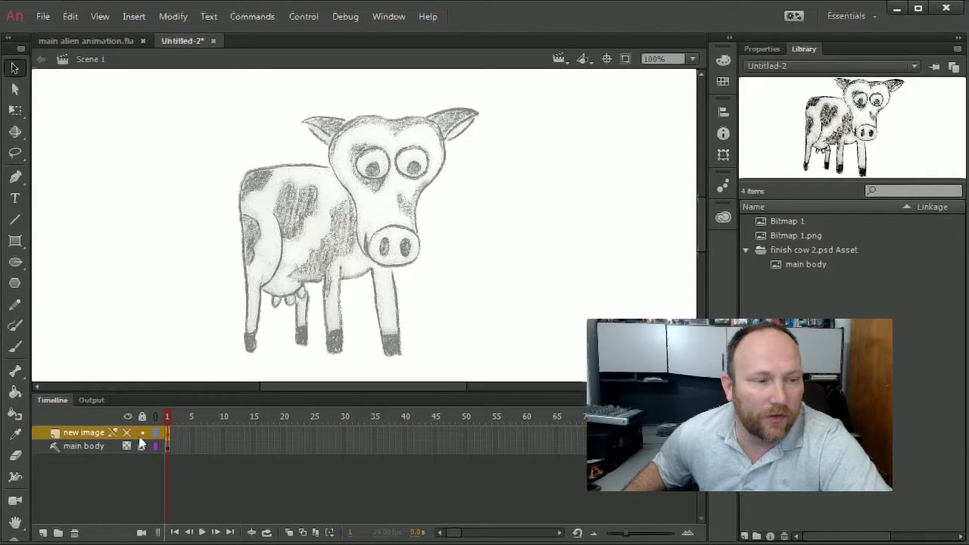
{"action": "left_click", "coordinate": [130, 432]}
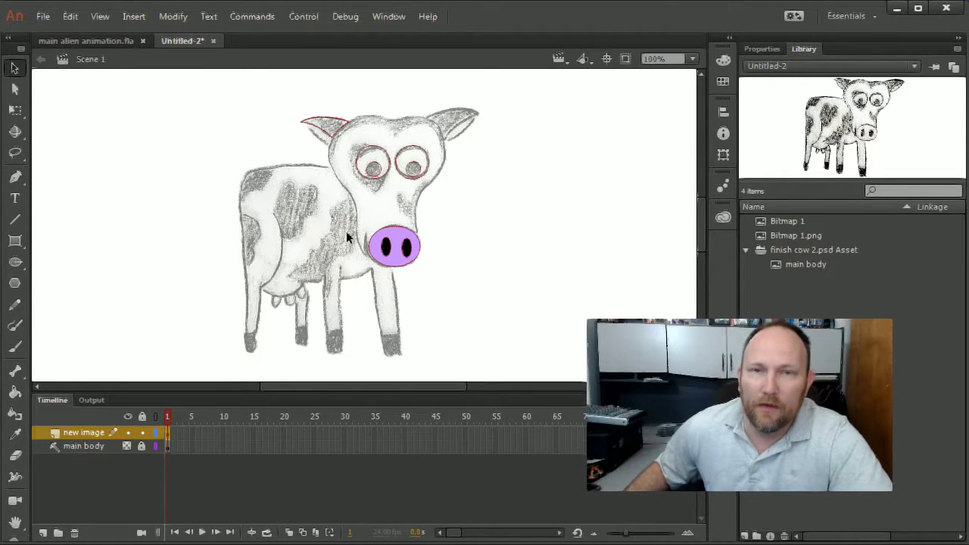
{"action": "key", "text": "ctrl+equal"}
{"action": "key", "text": "ctrl+equal"}
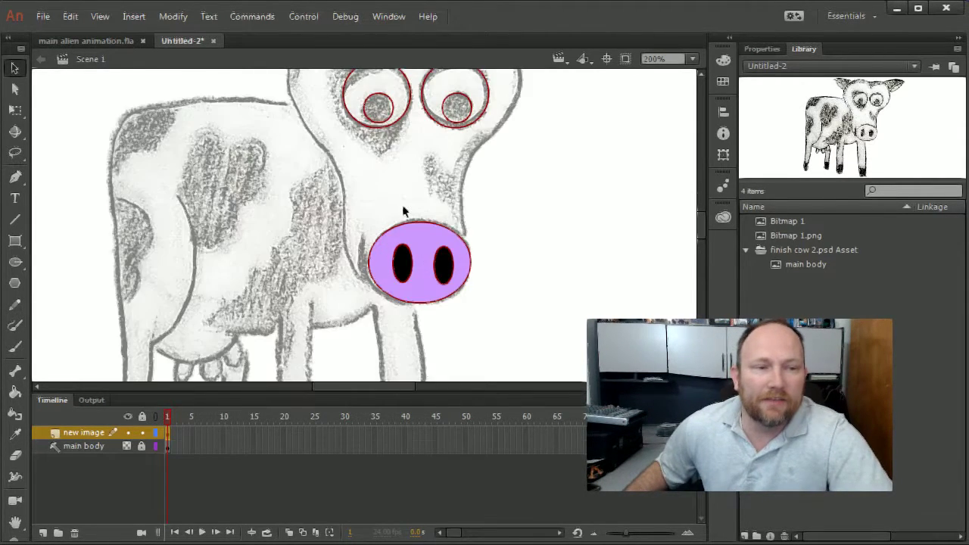
{"action": "scroll", "coordinate": [468, 185], "scroll_direction": "down", "scroll_amount": 4}
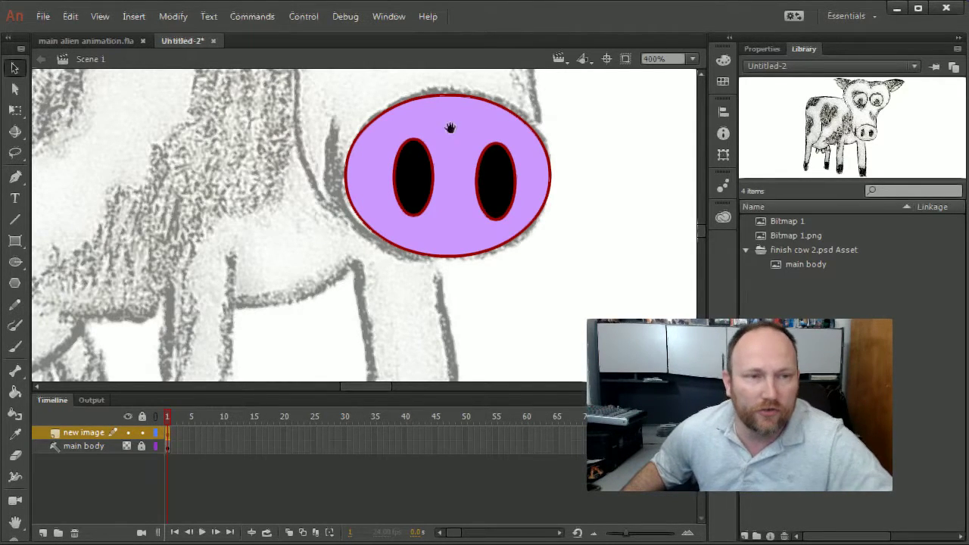
{"action": "left_click_drag", "start_coordinate": [451, 128], "coordinate": [483, 379]}
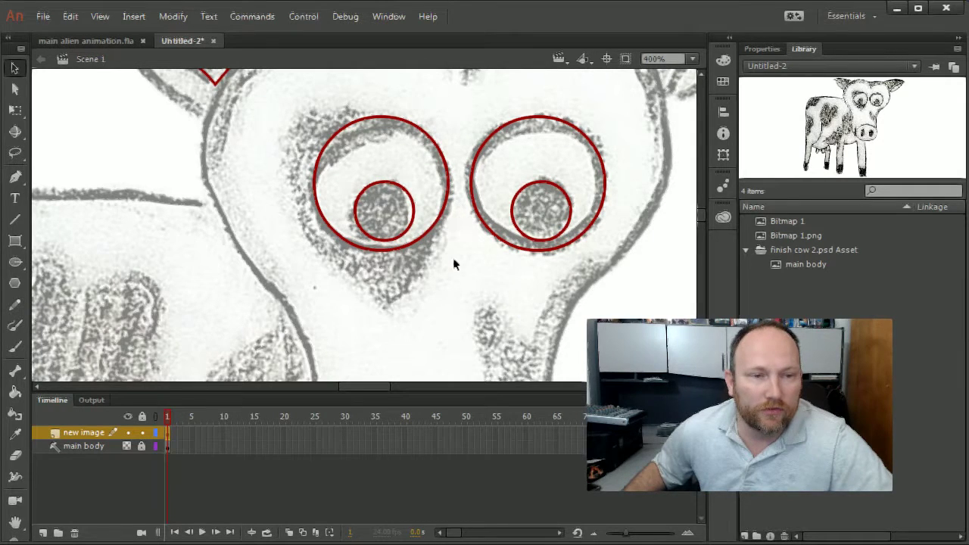
{"action": "key", "text": "ctrl+minus"}
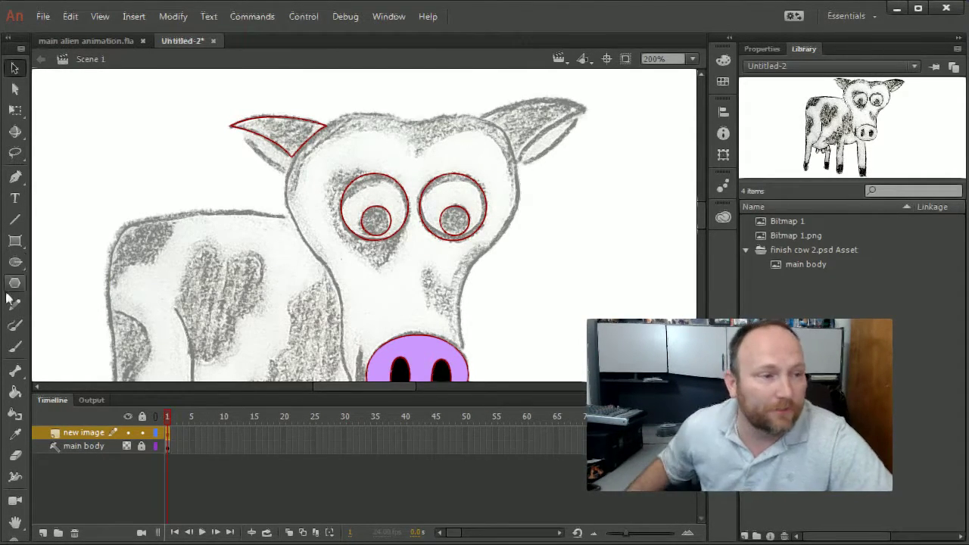
- Set the Oval Primitive tool to a black stroke with no fill
{"action": "left_click", "coordinate": [15, 263]}
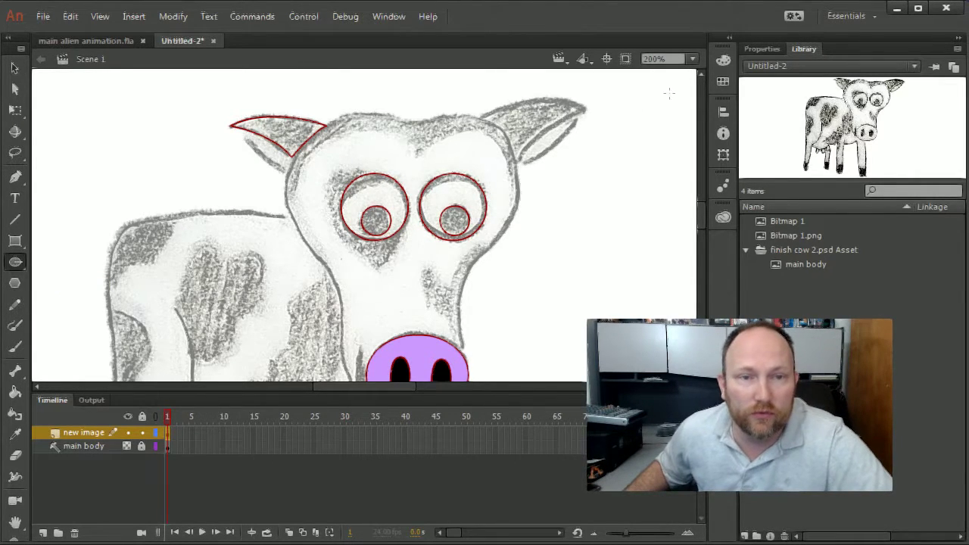
{"action": "left_click", "coordinate": [762, 48]}
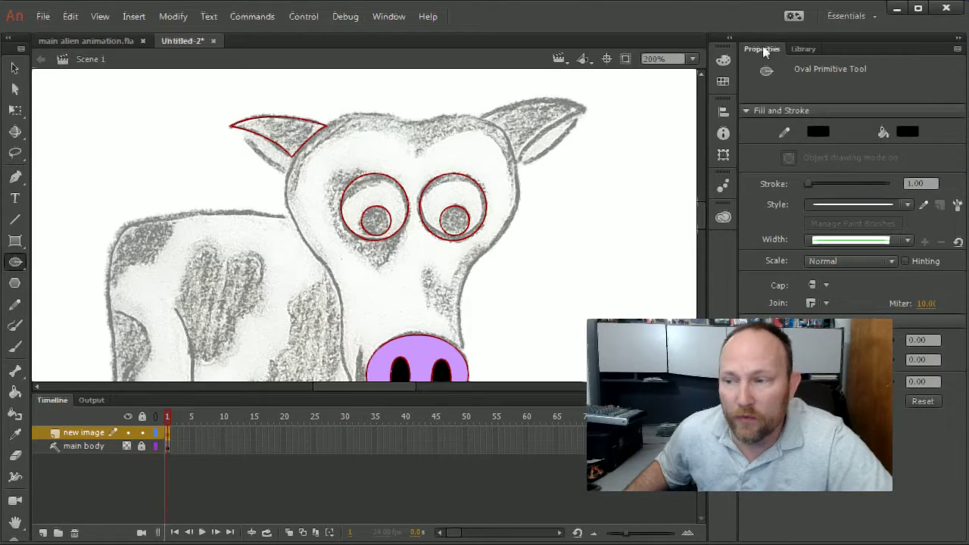
{"action": "left_click", "coordinate": [816, 133]}
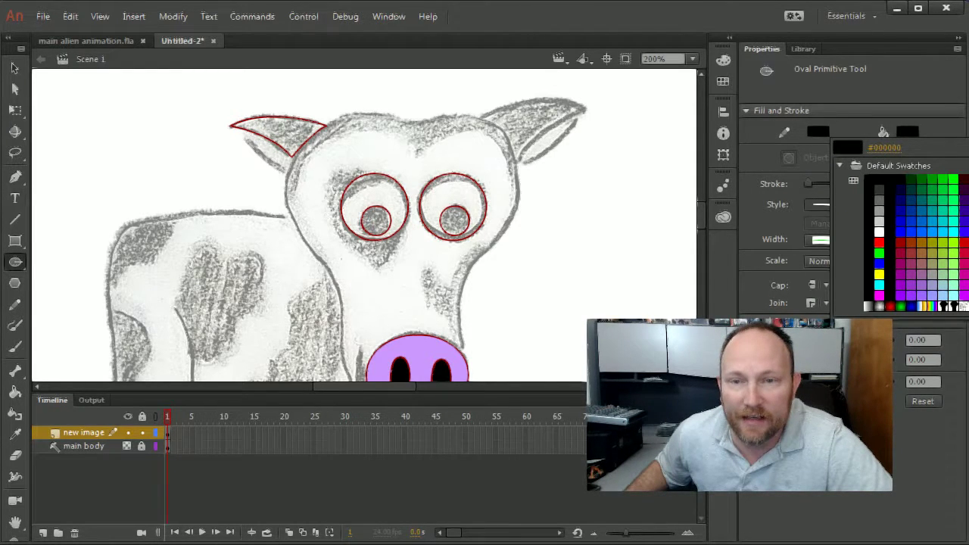
{"action": "left_click", "coordinate": [965, 147]}
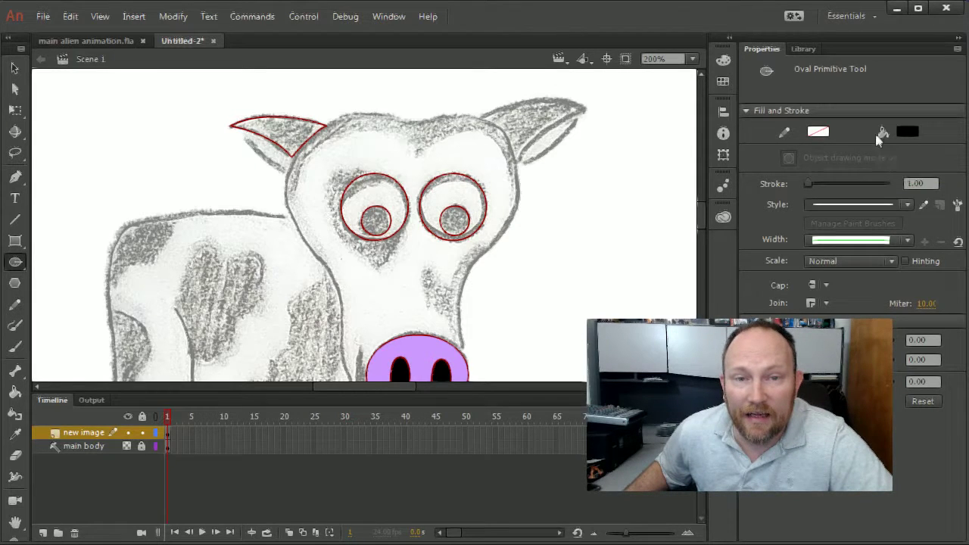
{"action": "left_click", "coordinate": [814, 131]}
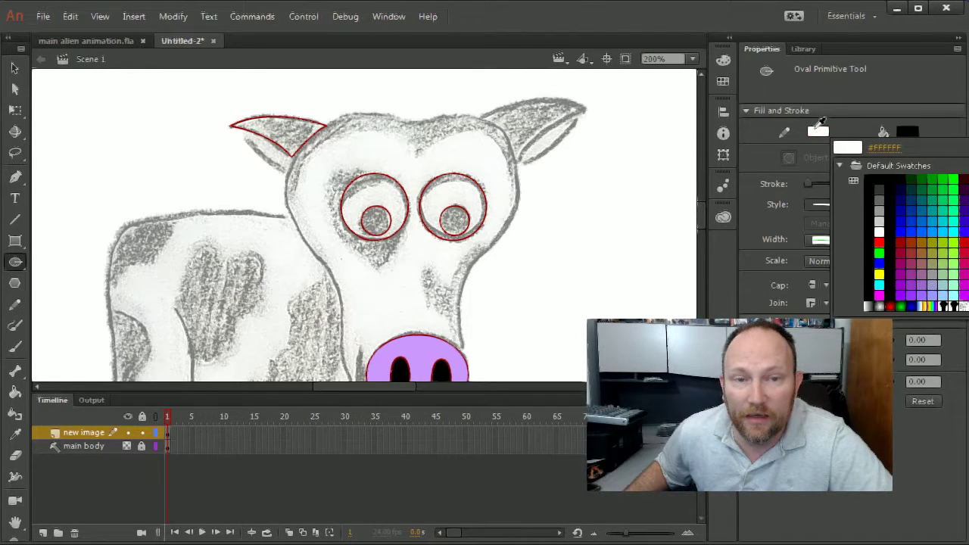
{"action": "left_click", "coordinate": [907, 131]}
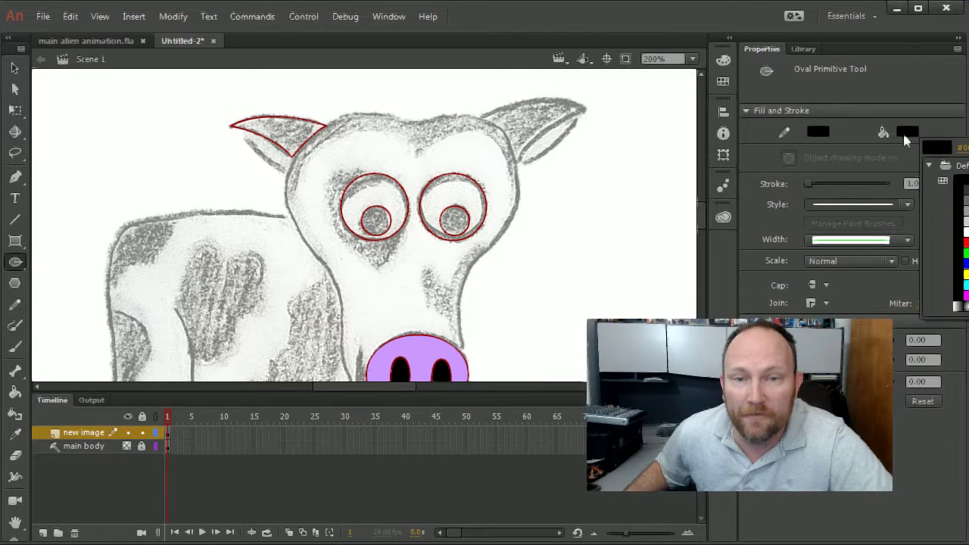
{"action": "left_click", "coordinate": [945, 164]}
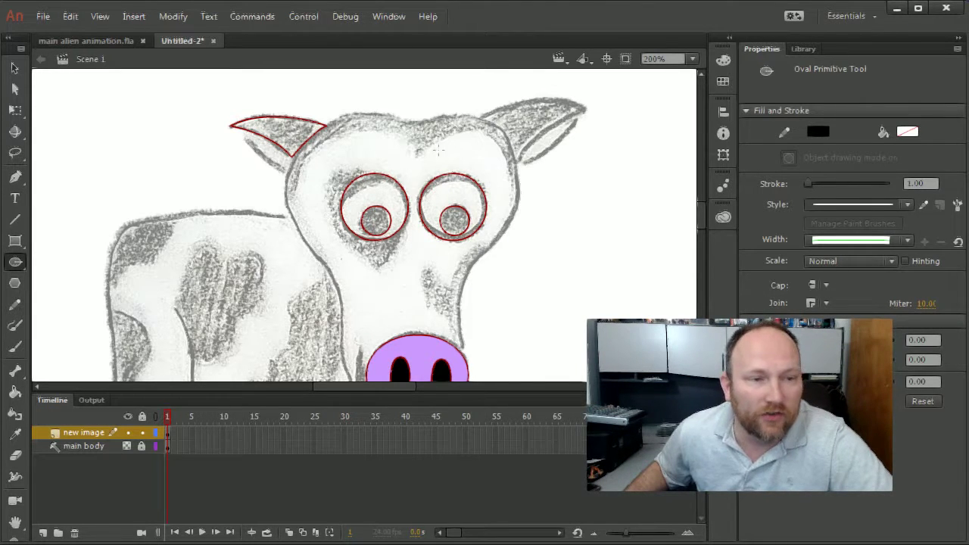
- Delete the red oval outlines around the cow's right-hand eye
{"action": "key", "text": "v"}
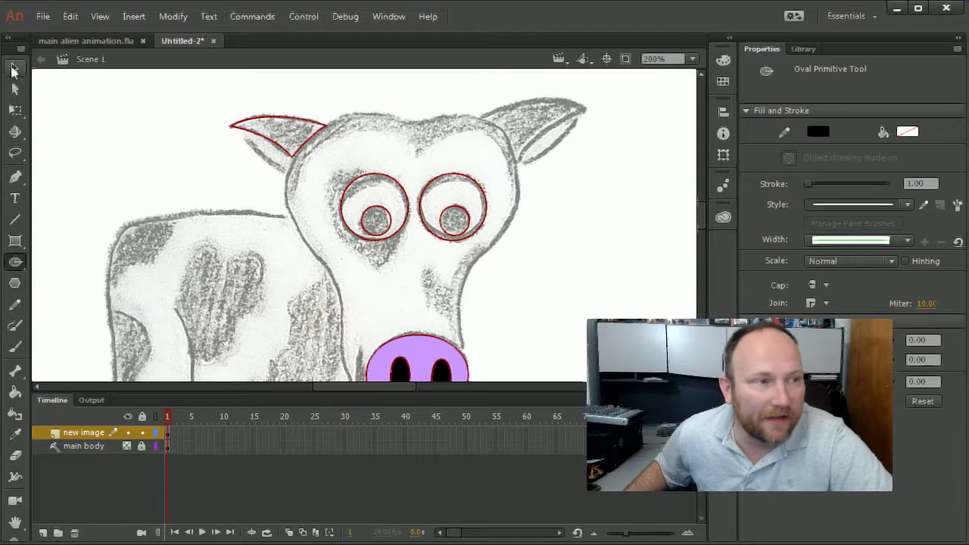
{"action": "left_click_drag", "start_coordinate": [411, 164], "coordinate": [538, 269]}
{"action": "key", "text": "Delete"}
{"action": "key", "text": "ctrl+="}
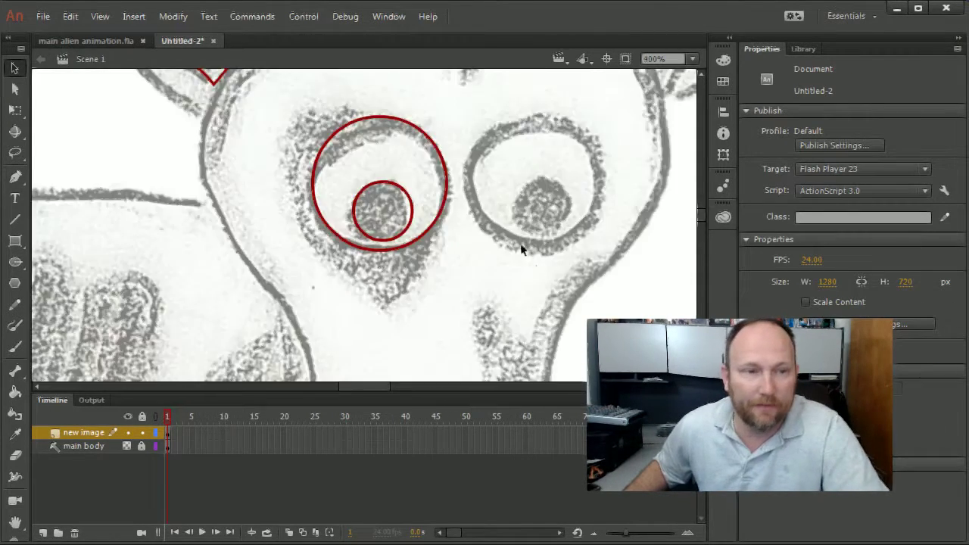
{"action": "left_click_drag", "start_coordinate": [500, 180], "coordinate": [418, 200]}
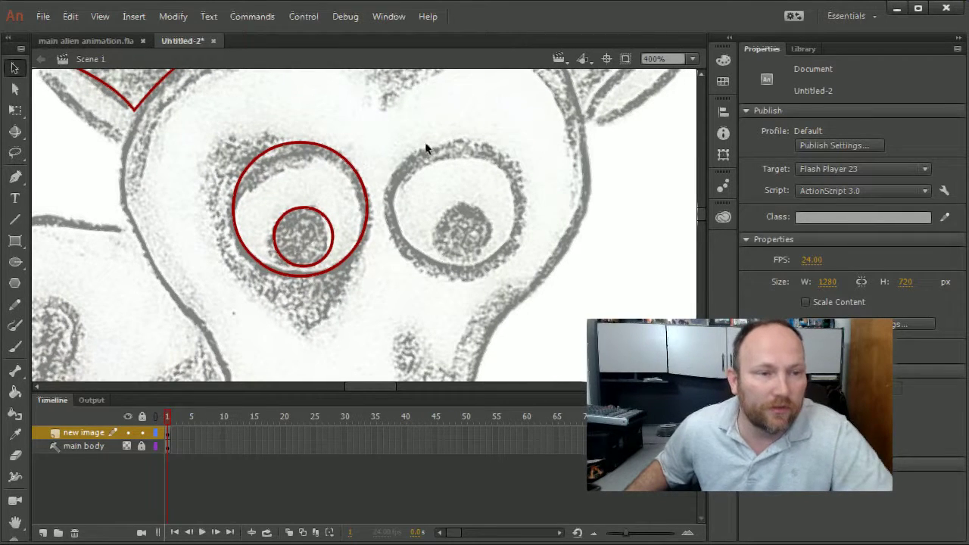
- Draw red oval primitives over the right eye's outer ring and an 18 × 18 circle over its pupil
{"action": "left_click", "coordinate": [15, 262]}
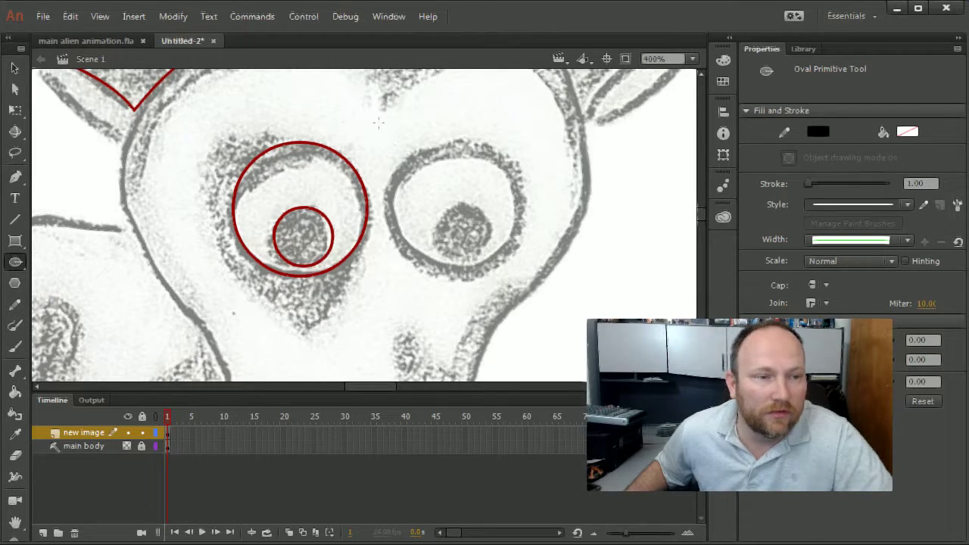
{"action": "left_click_drag", "start_coordinate": [391, 138], "coordinate": [464, 201]}
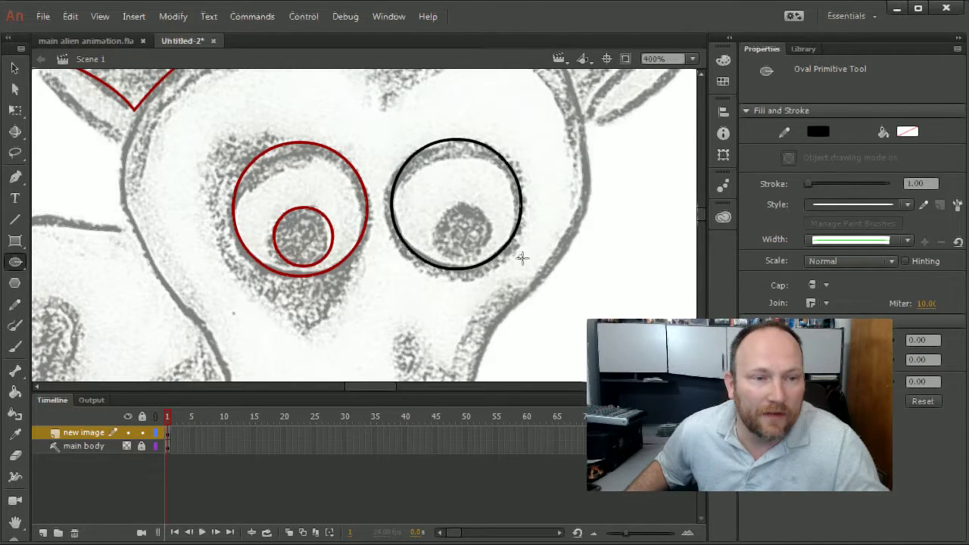
{"action": "left_click_drag", "start_coordinate": [523, 258], "coordinate": [519, 265]}
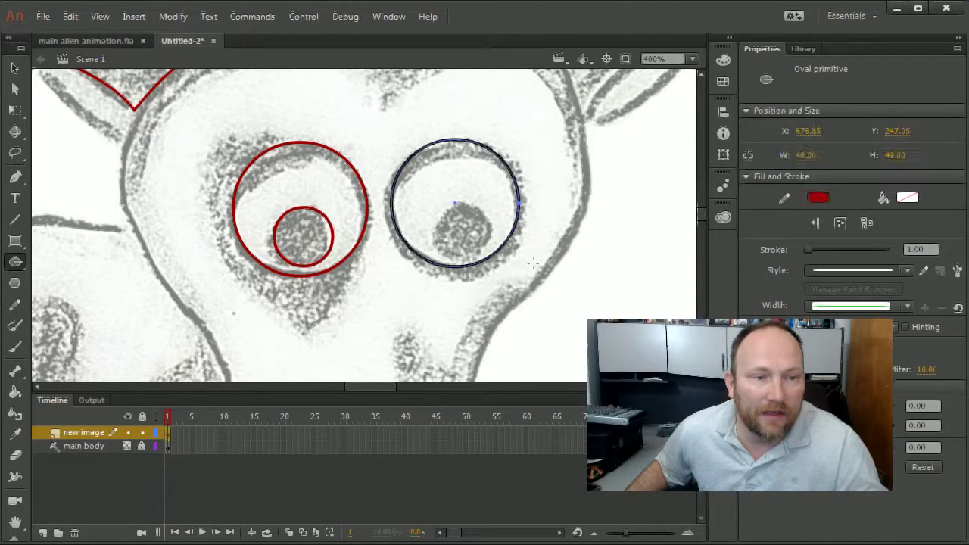
{"action": "left_click", "coordinate": [582, 274]}
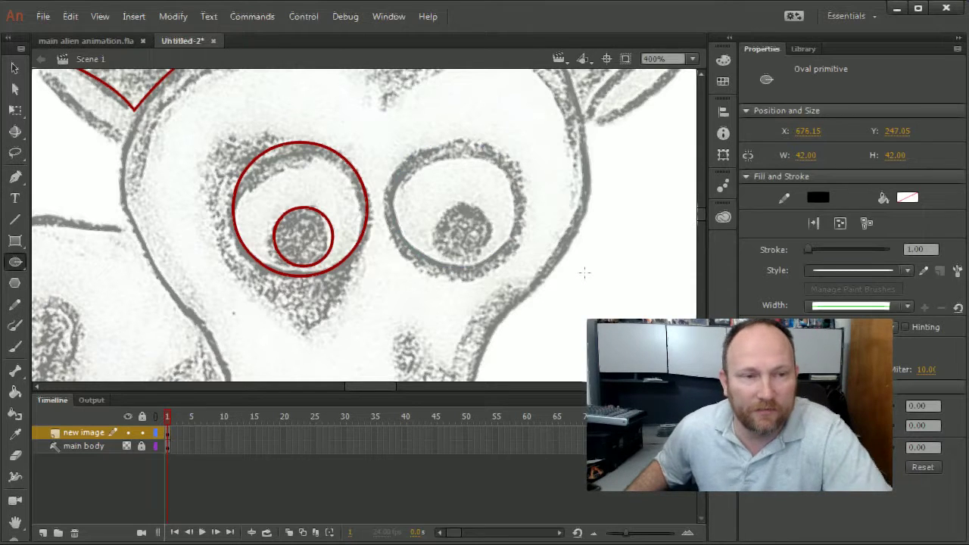
{"action": "left_click", "coordinate": [822, 132]}
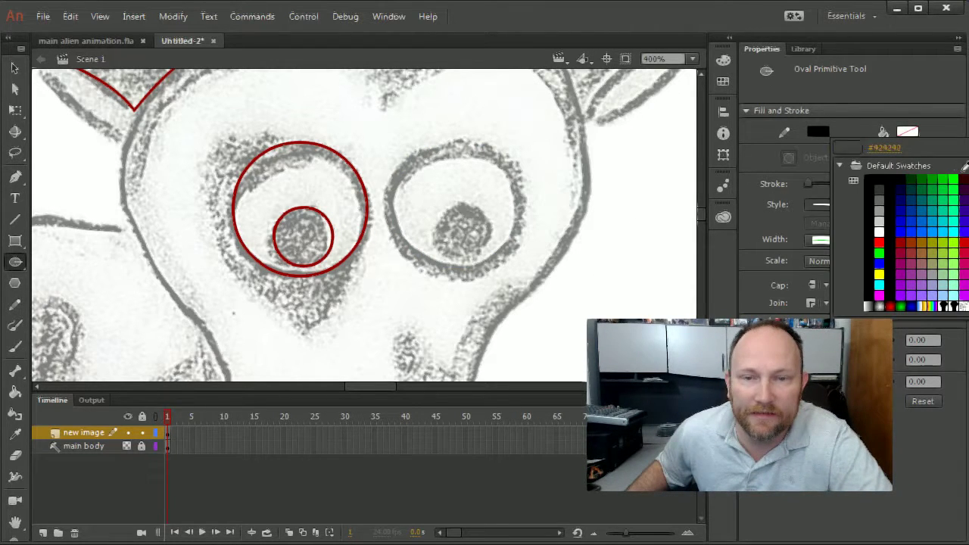
{"action": "left_click", "coordinate": [879, 242]}
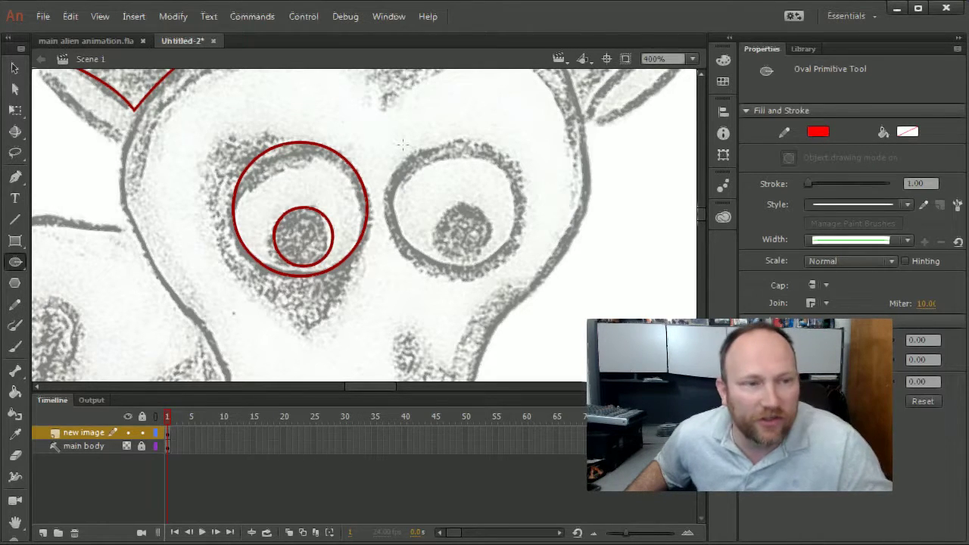
{"action": "left_click_drag", "start_coordinate": [398, 138], "coordinate": [529, 273]}
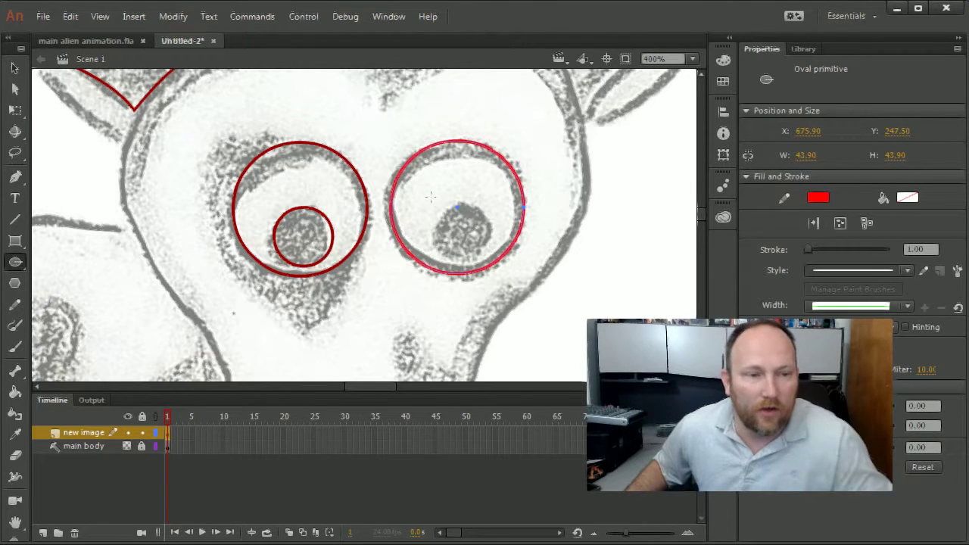
{"action": "left_click_drag", "start_coordinate": [432, 200], "coordinate": [489, 258]}
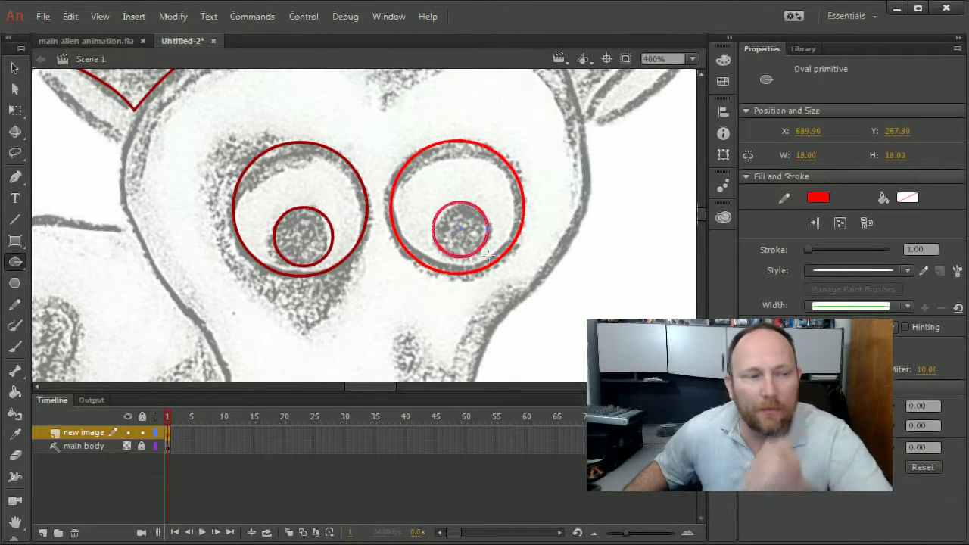
- Fill the right pupil with solid black
{"action": "left_click", "coordinate": [15, 393]}
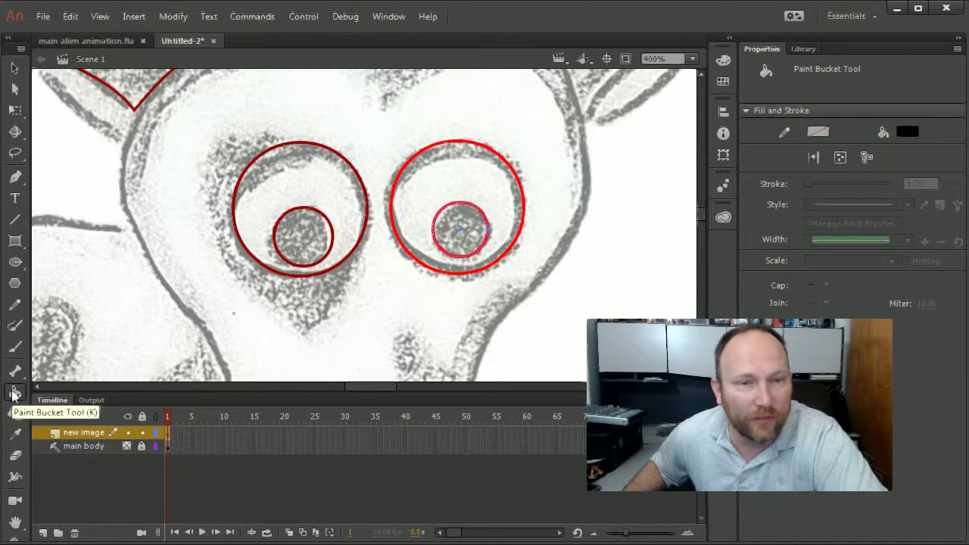
{"action": "left_click", "coordinate": [907, 134]}
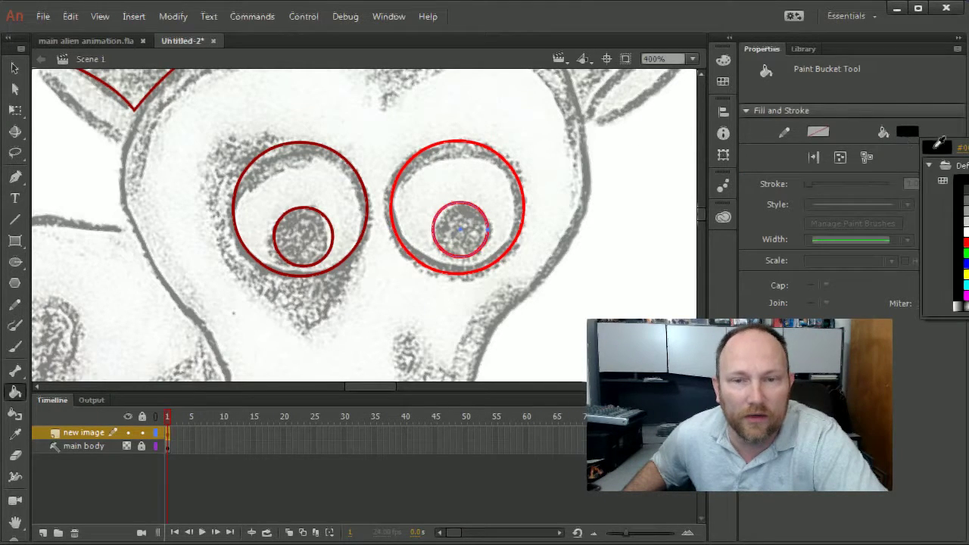
{"action": "left_click", "coordinate": [680, 214]}
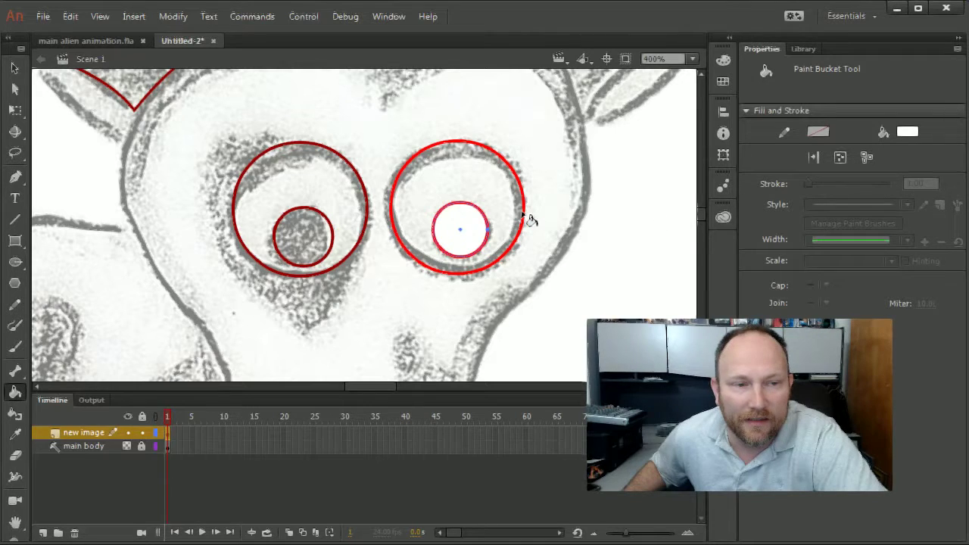
{"action": "left_click", "coordinate": [907, 133]}
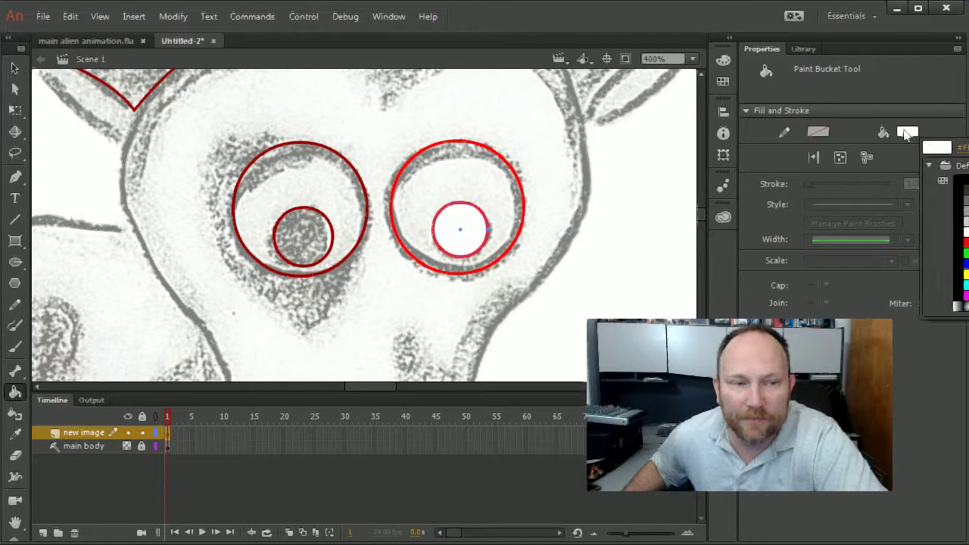
{"action": "left_click", "coordinate": [922, 162]}
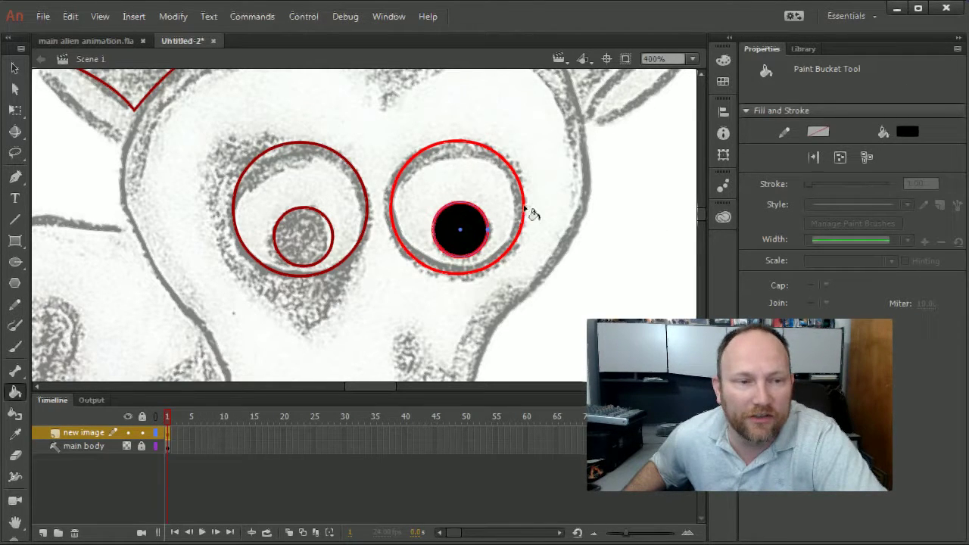
{"action": "left_click", "coordinate": [14, 67]}
{"action": "left_click", "coordinate": [473, 165]}
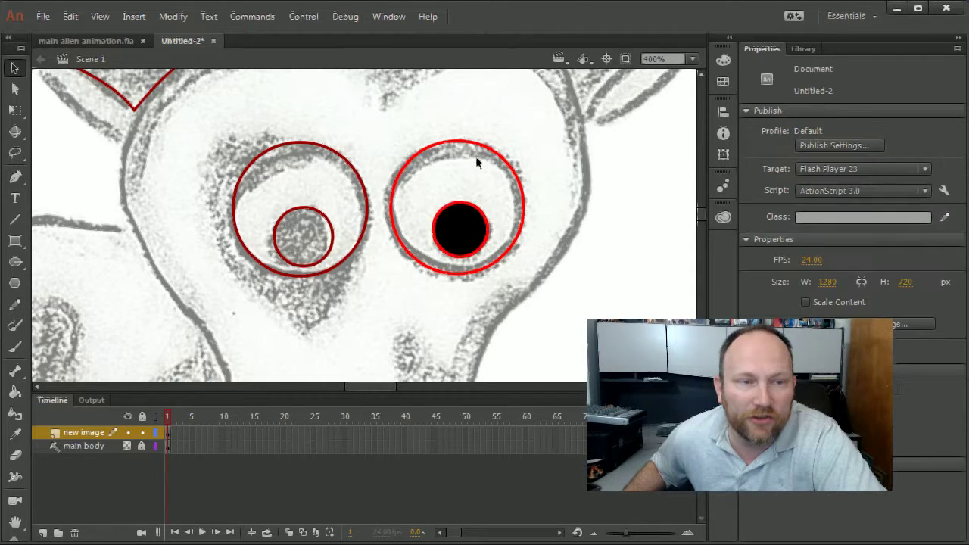
{"action": "left_click", "coordinate": [498, 156]}
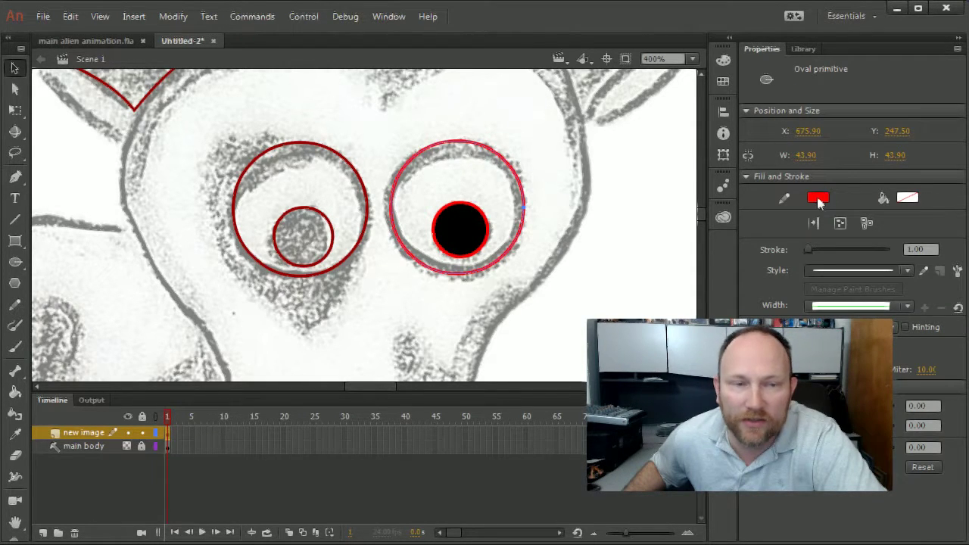
{"action": "left_click", "coordinate": [550, 260]}
{"action": "left_click", "coordinate": [524, 230]}
{"action": "left_click", "coordinate": [496, 235]}
- Fill both outer eye circles with white and the left pupil with black
{"action": "left_click", "coordinate": [15, 391]}
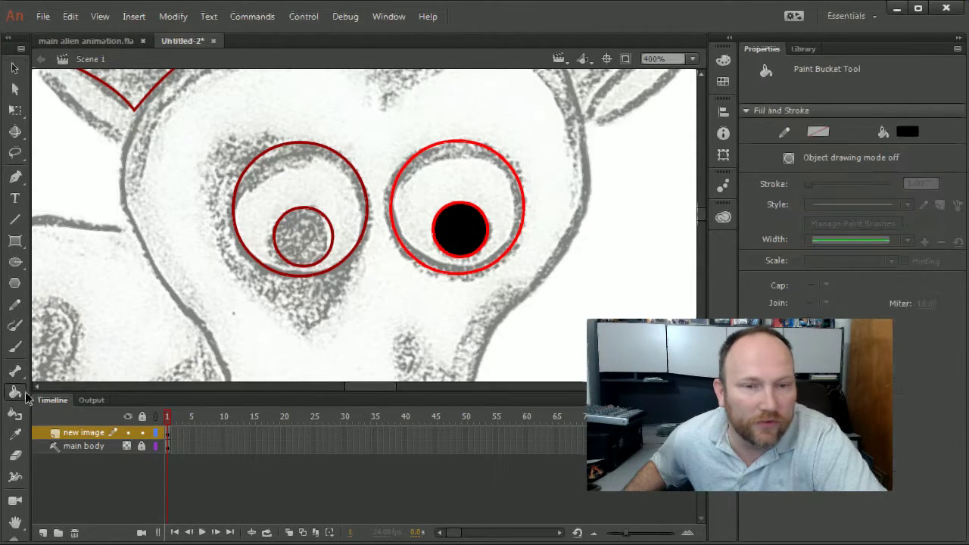
{"action": "left_click", "coordinate": [908, 132]}
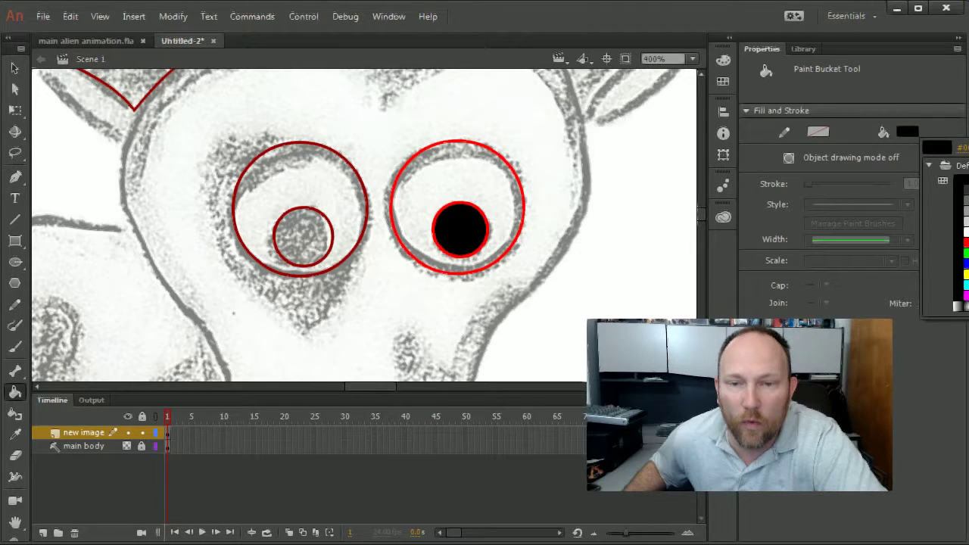
{"action": "left_click", "coordinate": [923, 189]}
{"action": "left_click", "coordinate": [492, 186]}
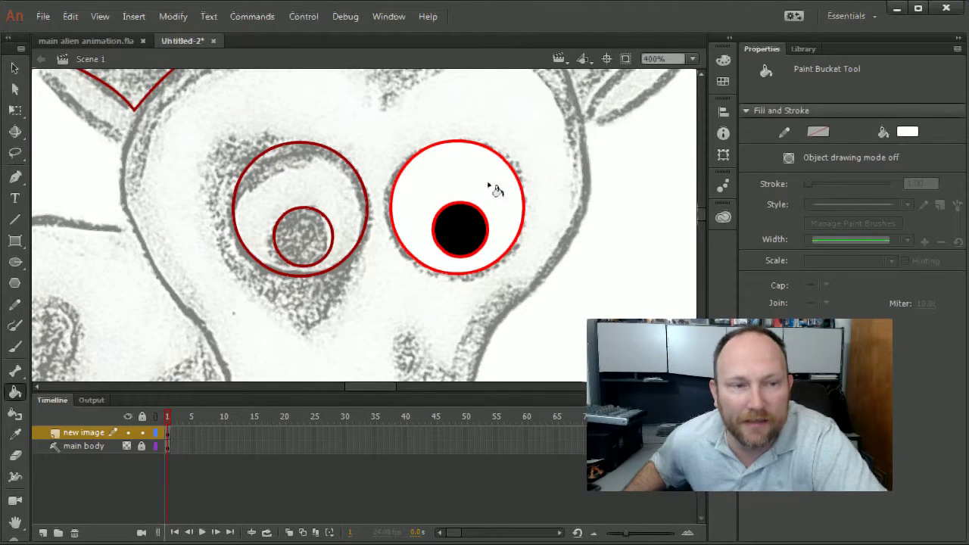
{"action": "left_click", "coordinate": [326, 176]}
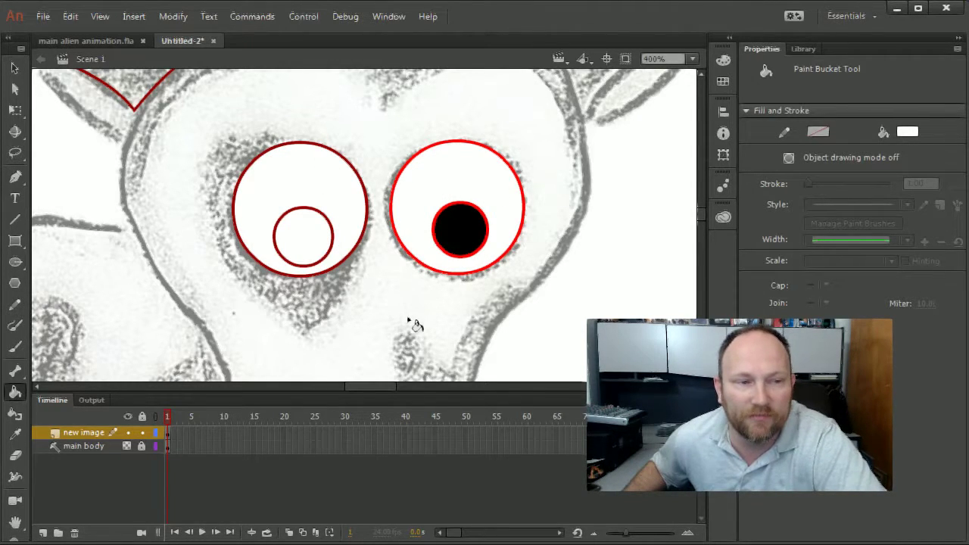
{"action": "left_click", "coordinate": [908, 134]}
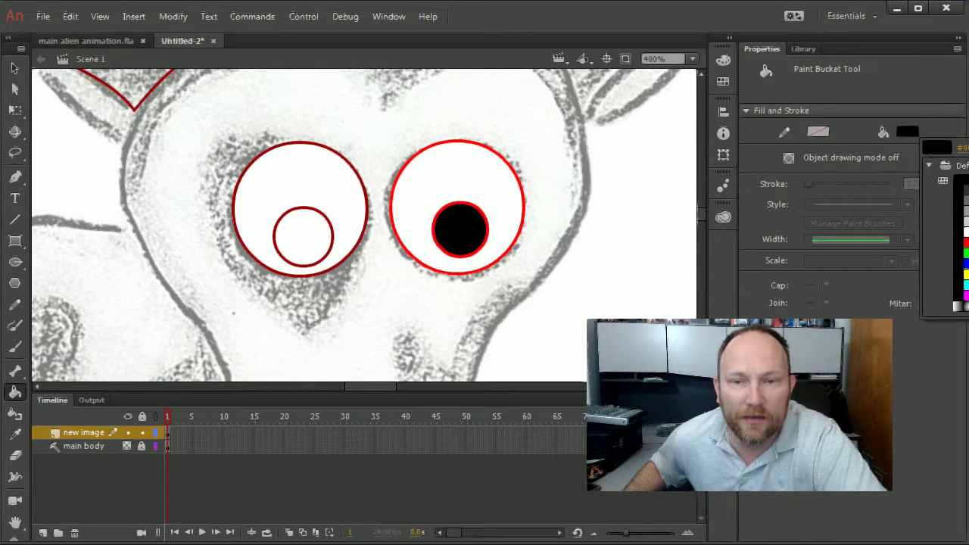
{"action": "left_click", "coordinate": [958, 168]}
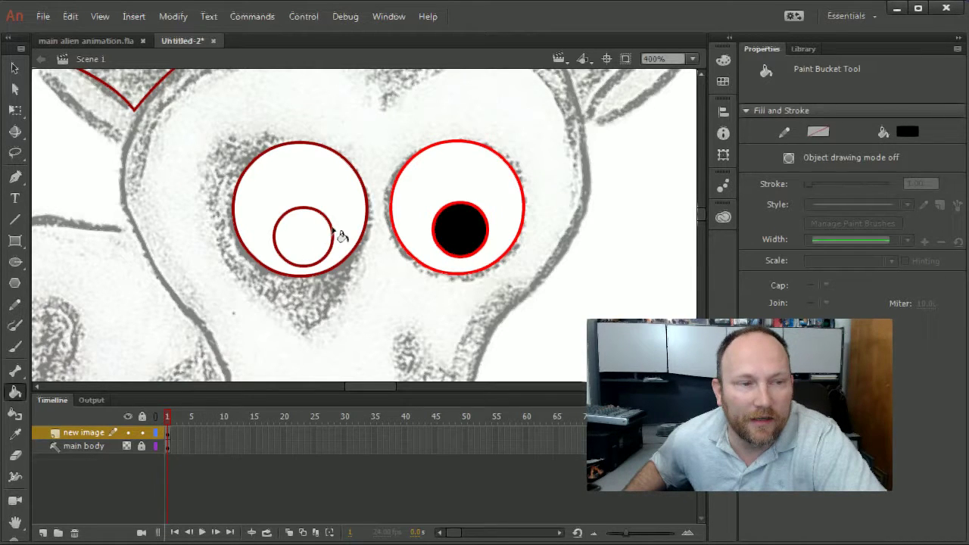
{"action": "left_click", "coordinate": [330, 233]}
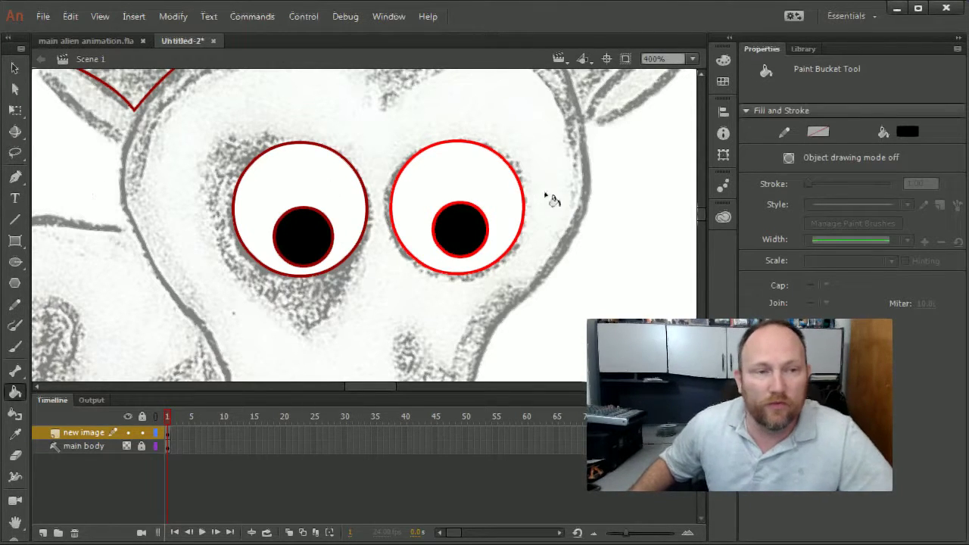
- Select the whole left ear outline, then pan across to the right ear
{"action": "left_click_drag", "start_coordinate": [547, 130], "coordinate": [464, 244]}
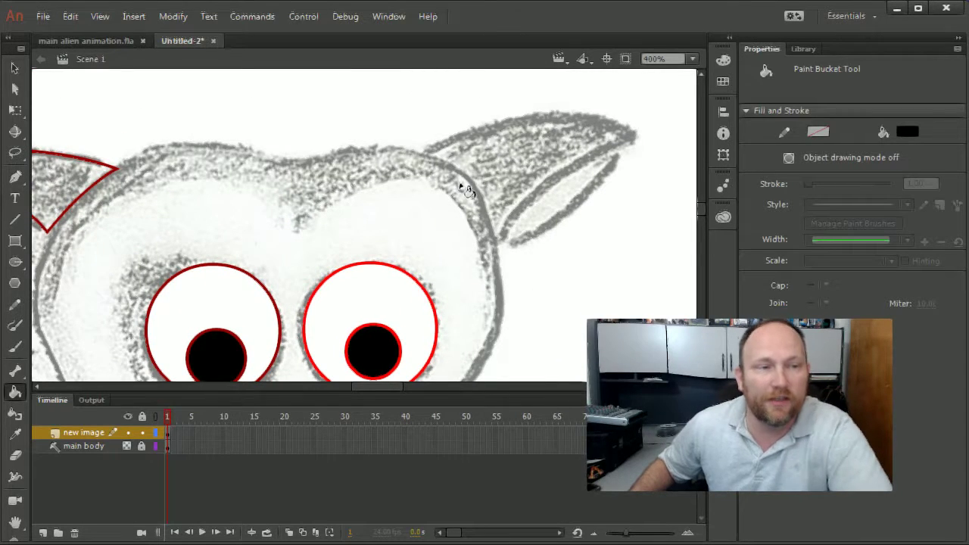
{"action": "left_click_drag", "start_coordinate": [206, 168], "coordinate": [414, 135]}
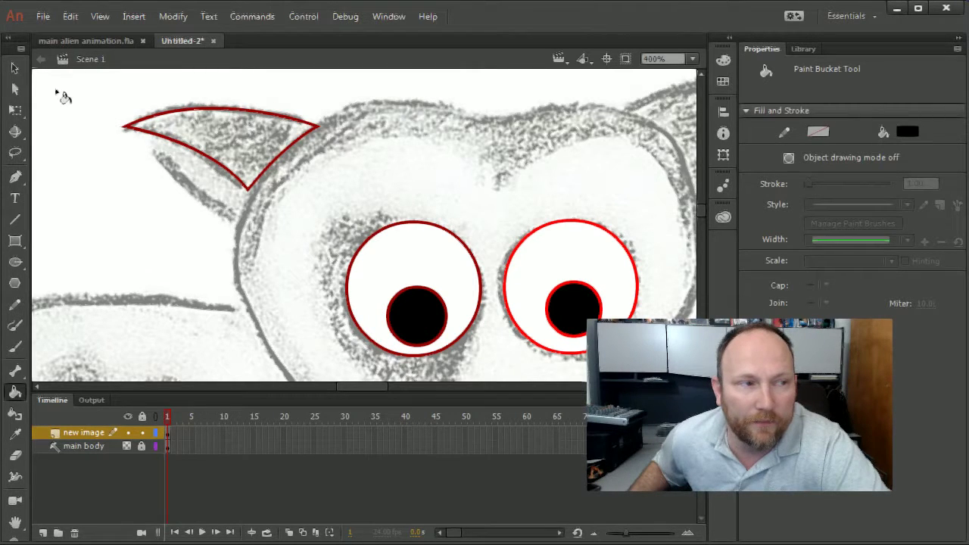
{"action": "left_click", "coordinate": [14, 67]}
{"action": "left_click", "coordinate": [204, 109]}
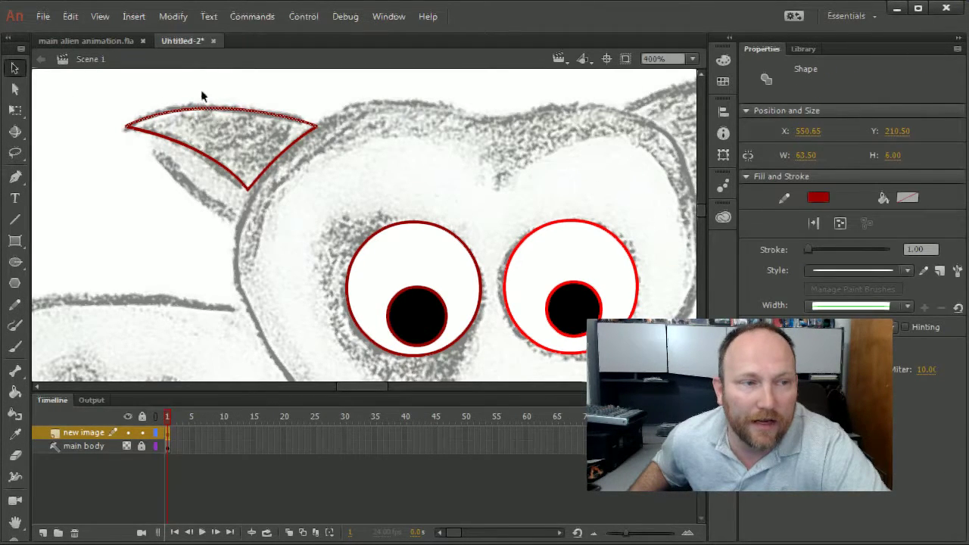
{"action": "left_click_drag", "start_coordinate": [100, 106], "coordinate": [356, 231]}
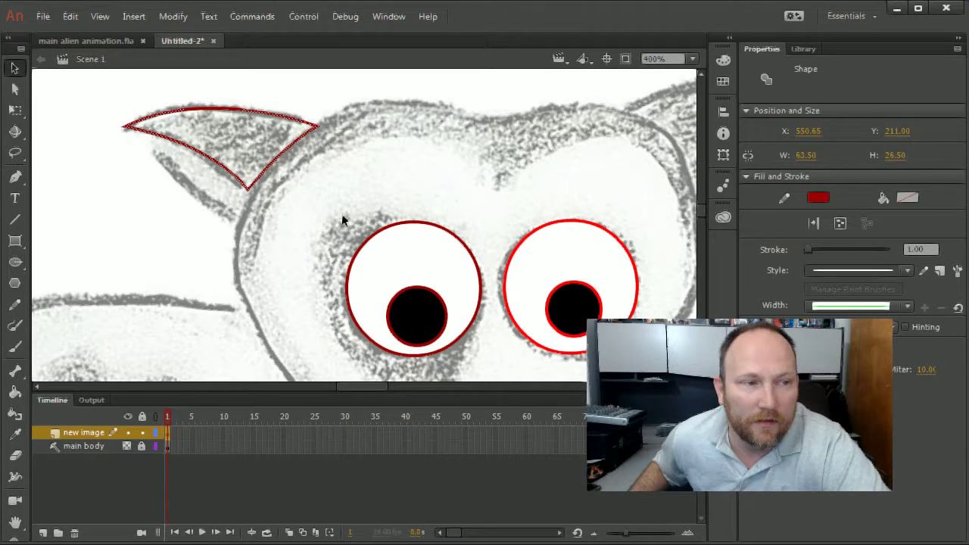
{"action": "left_click", "coordinate": [95, 99]}
{"action": "left_click_drag", "start_coordinate": [100, 101], "coordinate": [322, 218]}
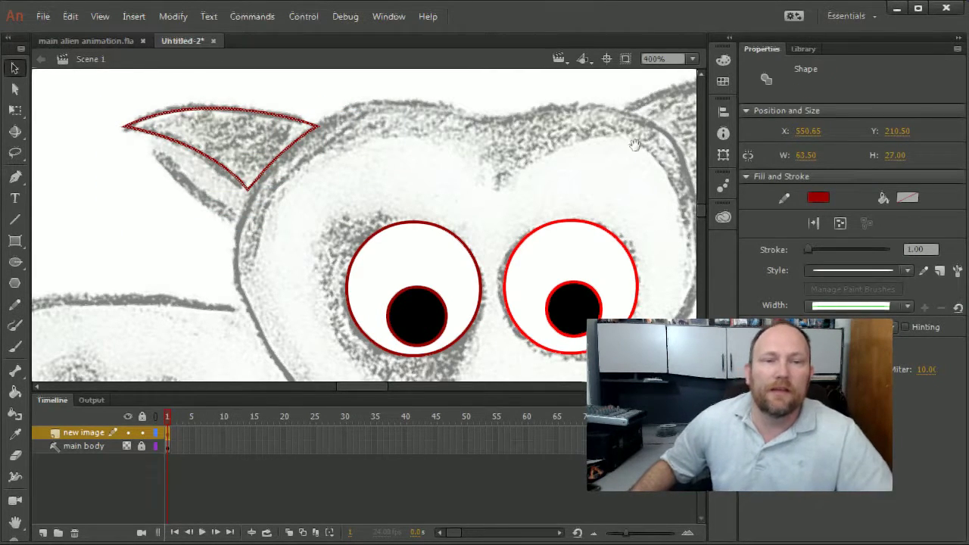
{"action": "left_click_drag", "start_coordinate": [633, 149], "coordinate": [411, 179]}
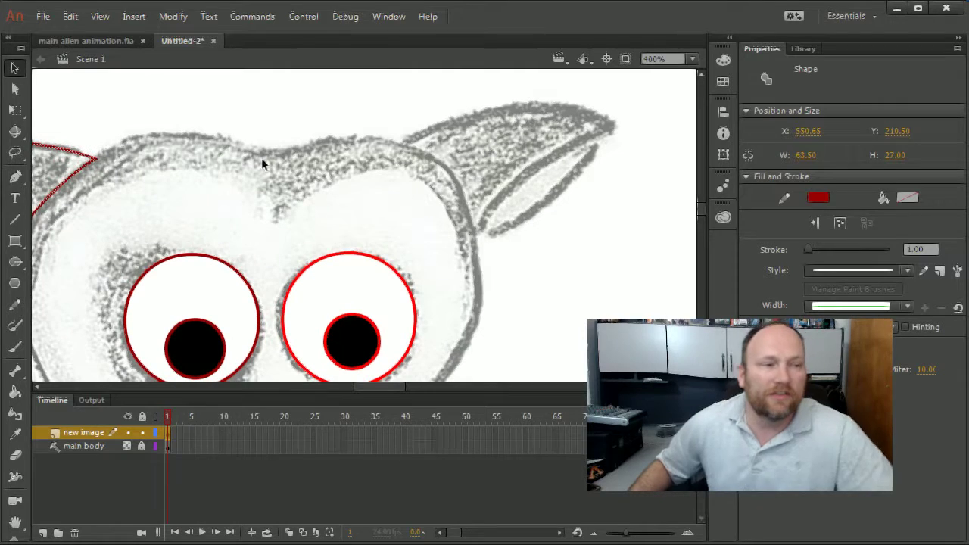
- Draw a closed pen path from the right ear's tip, curving along its top edge and base
{"action": "left_click", "coordinate": [18, 179]}
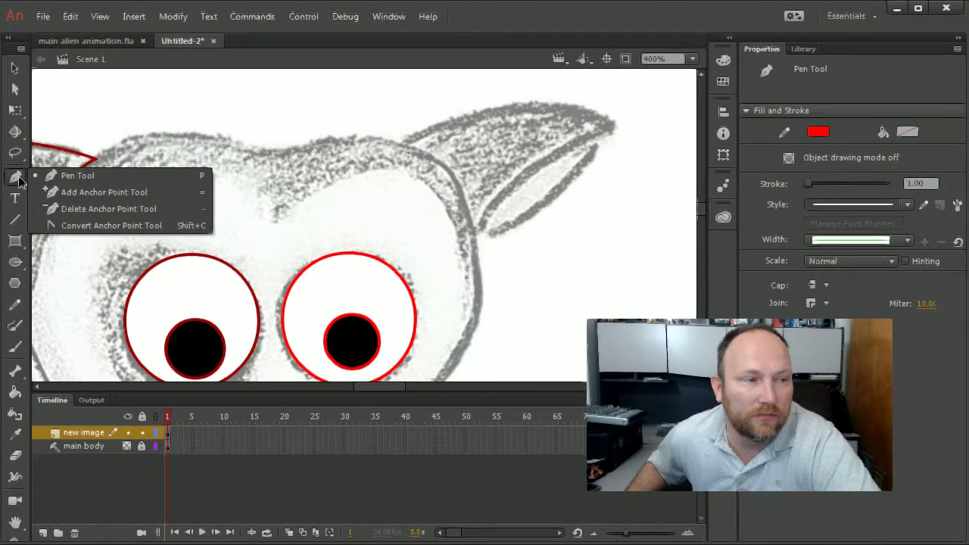
{"action": "left_click", "coordinate": [610, 124]}
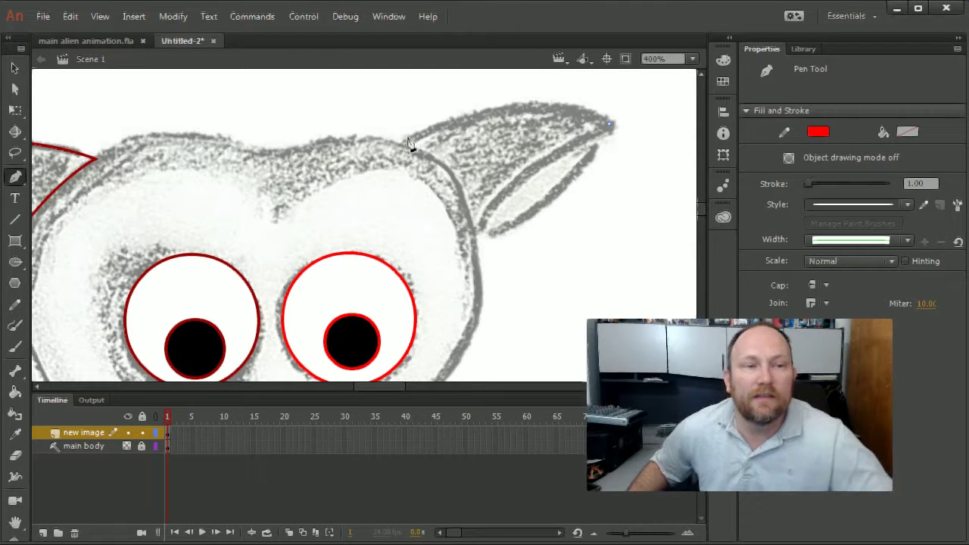
{"action": "left_click_drag", "start_coordinate": [404, 143], "coordinate": [260, 209]}
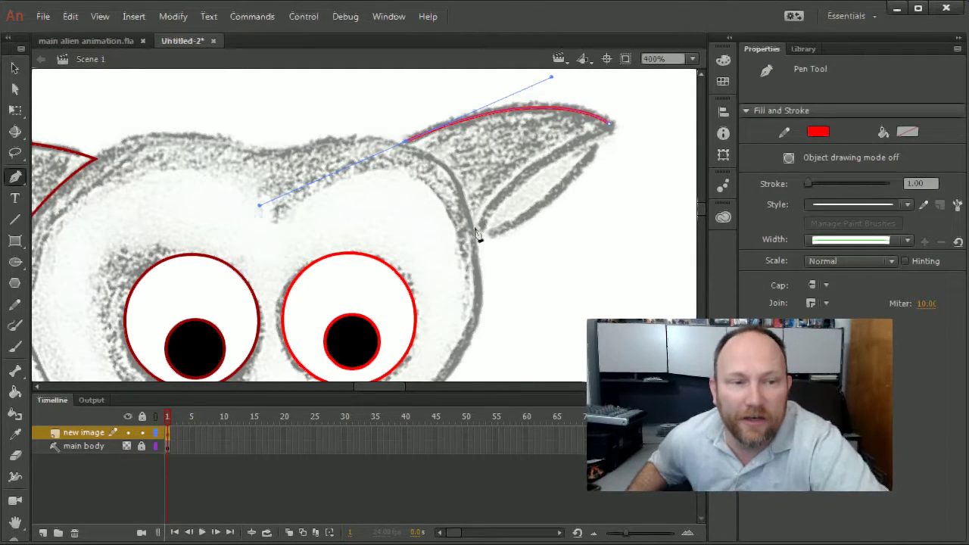
{"action": "left_click_drag", "start_coordinate": [476, 228], "coordinate": [472, 284]}
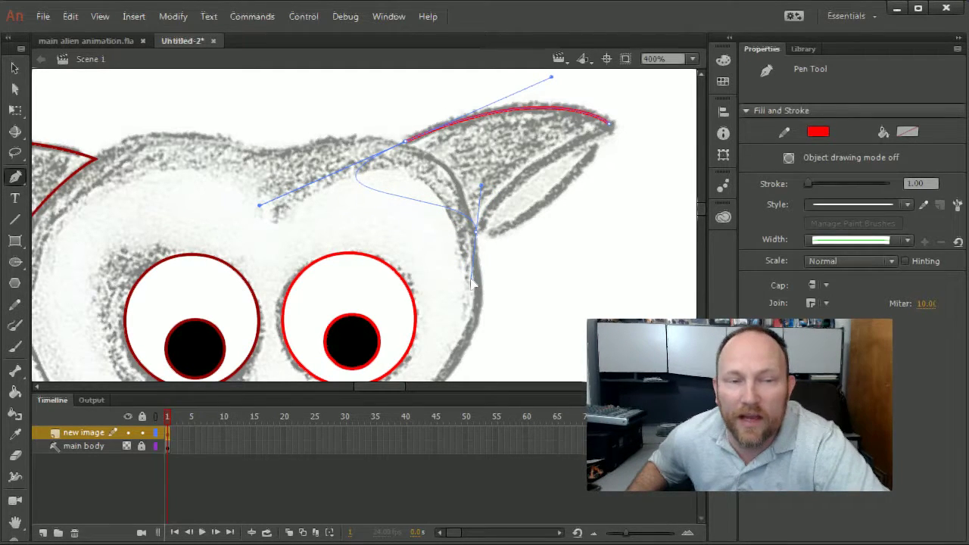
{"action": "left_click_drag", "start_coordinate": [471, 284], "coordinate": [470, 286]}
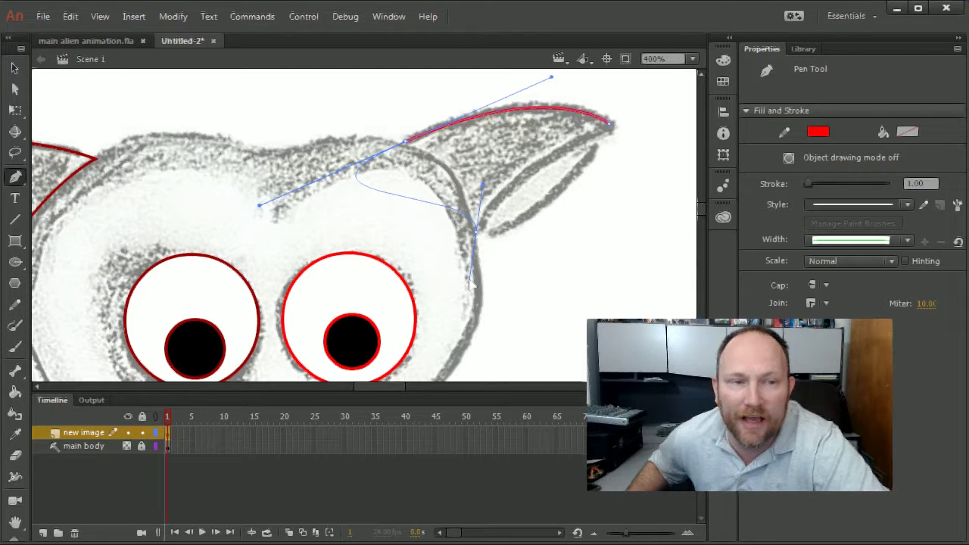
{"action": "left_click_drag", "start_coordinate": [470, 285], "coordinate": [468, 282]}
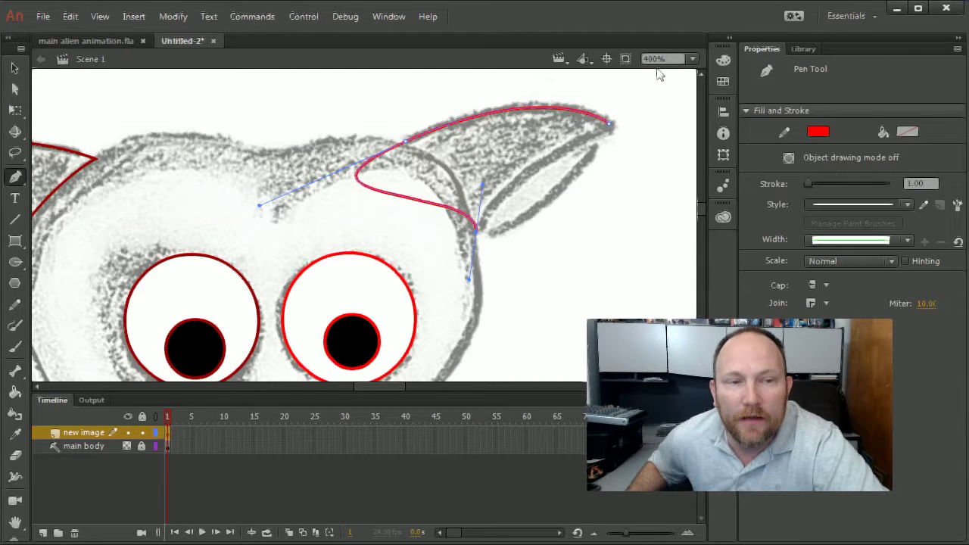
{"action": "left_click", "coordinate": [611, 127]}
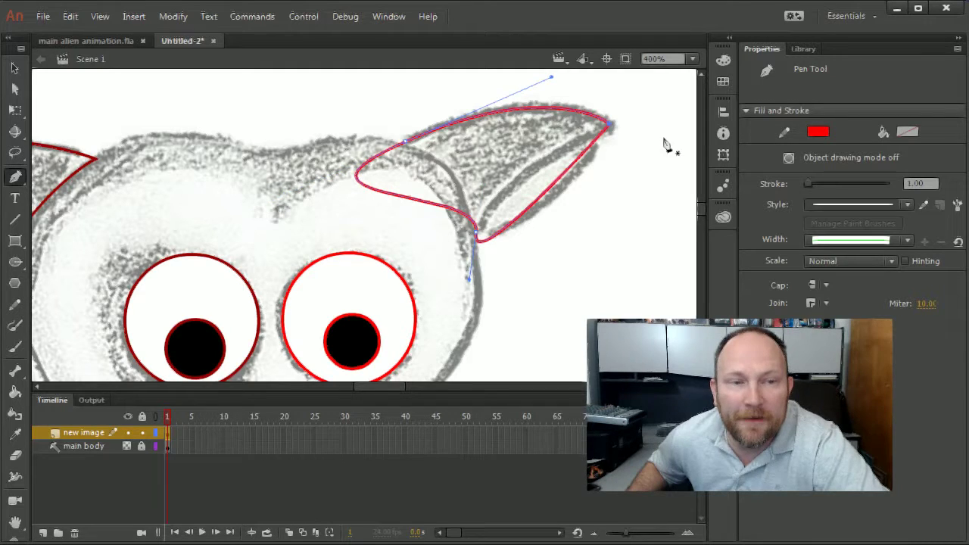
- Drag the right ear path's bezier handles so its inner curve follows the sketched ear
{"action": "left_click", "coordinate": [13, 89]}
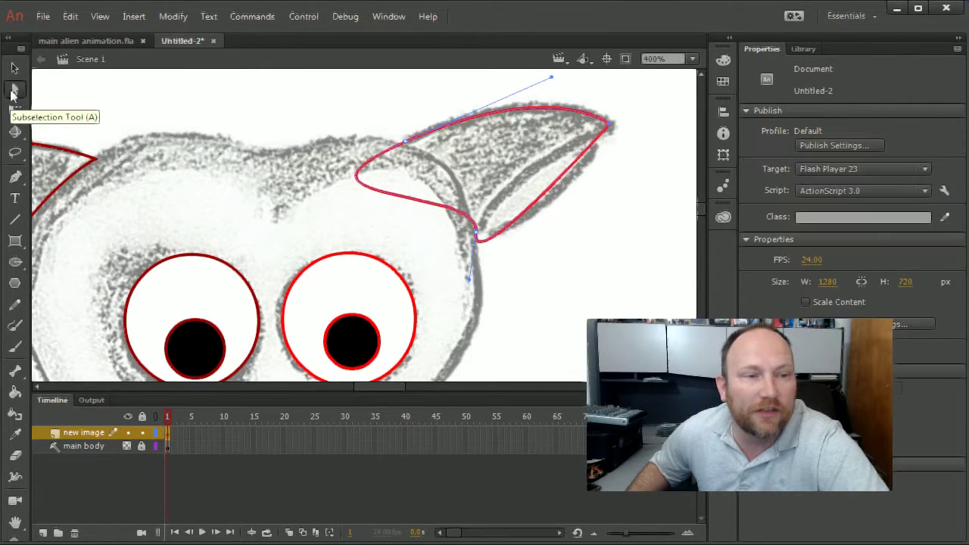
{"action": "left_click", "coordinate": [405, 143]}
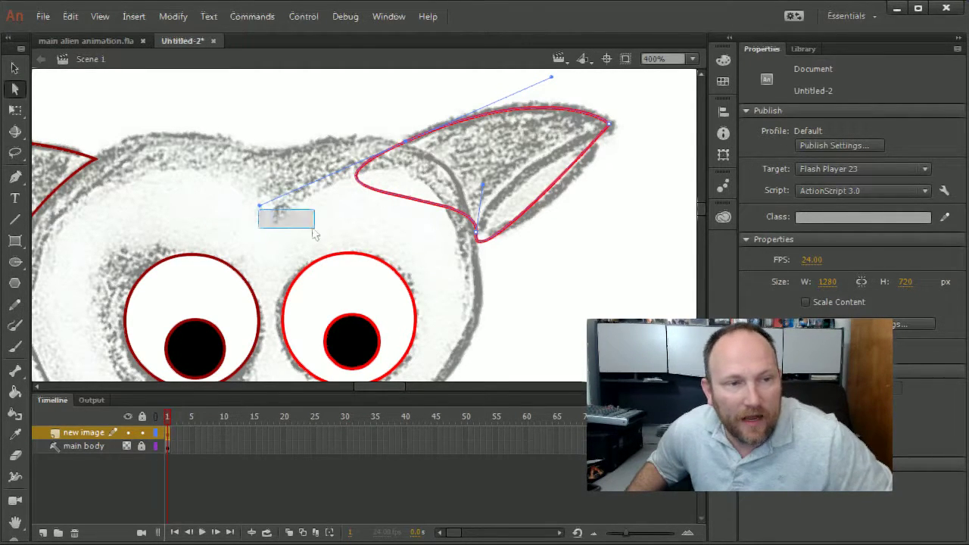
{"action": "left_click", "coordinate": [270, 210]}
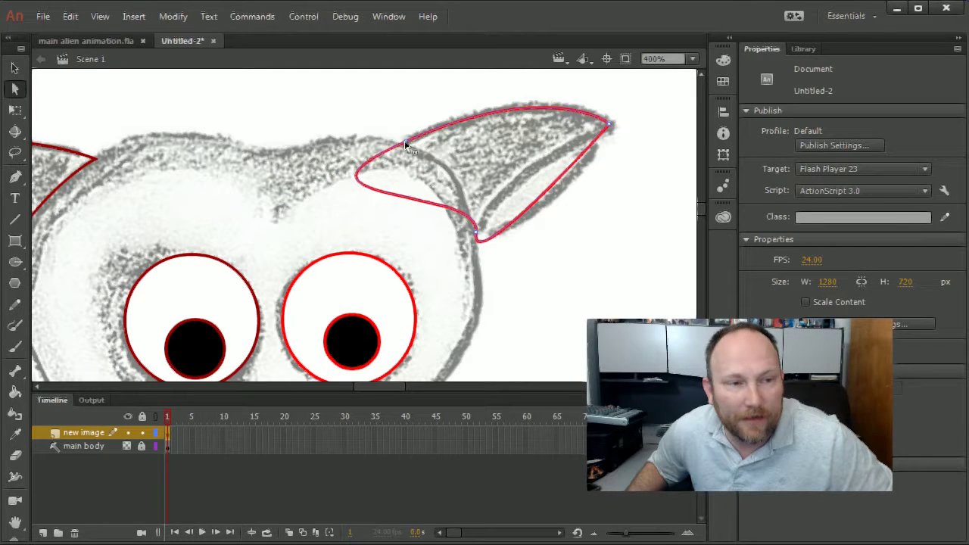
{"action": "left_click", "coordinate": [360, 162]}
{"action": "left_click_drag", "start_coordinate": [259, 211], "coordinate": [439, 157]}
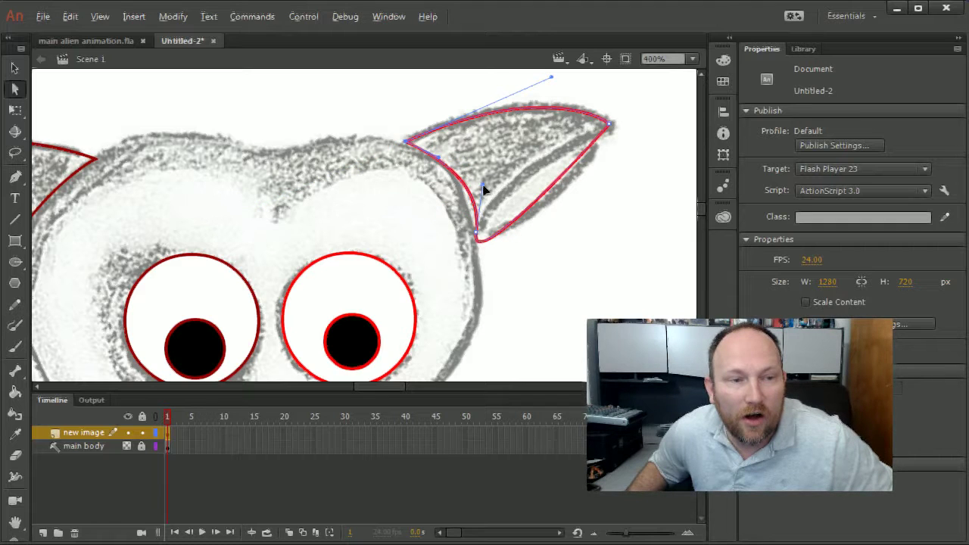
{"action": "left_click_drag", "start_coordinate": [485, 190], "coordinate": [465, 191]}
{"action": "left_click_drag", "start_coordinate": [576, 156], "coordinate": [525, 156]}
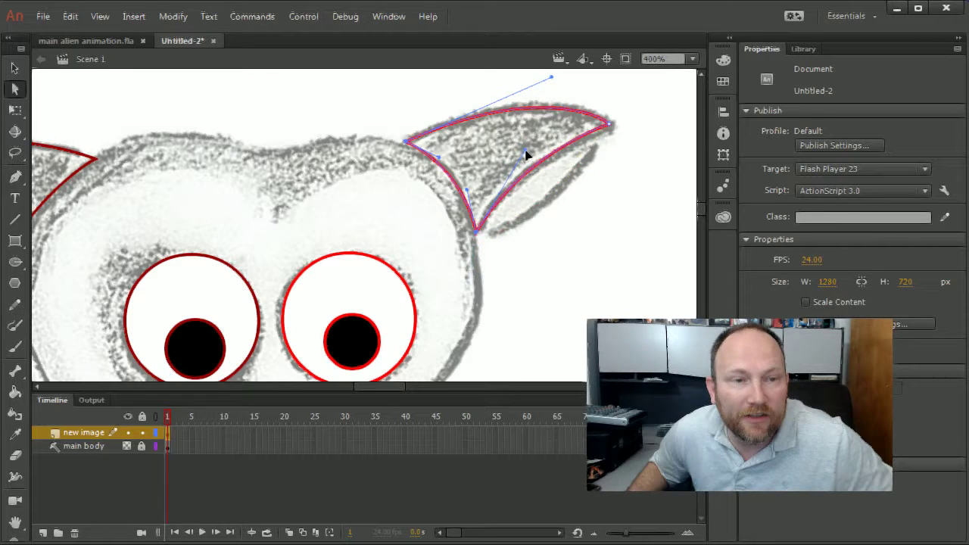
{"action": "left_click", "coordinate": [608, 205]}
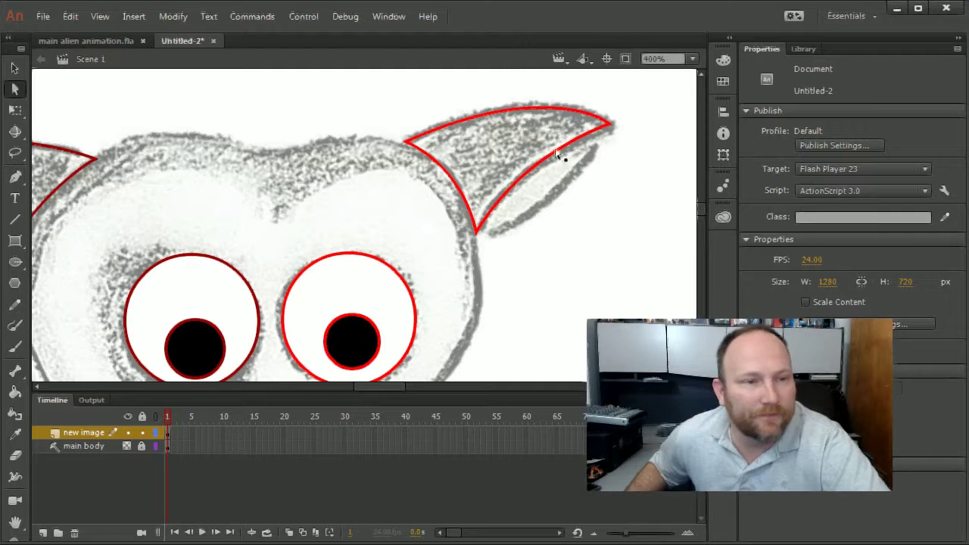
- Convert the ear tip anchor to a sharp corner and pull a curve handle from the base anchor
{"action": "left_click", "coordinate": [14, 176]}
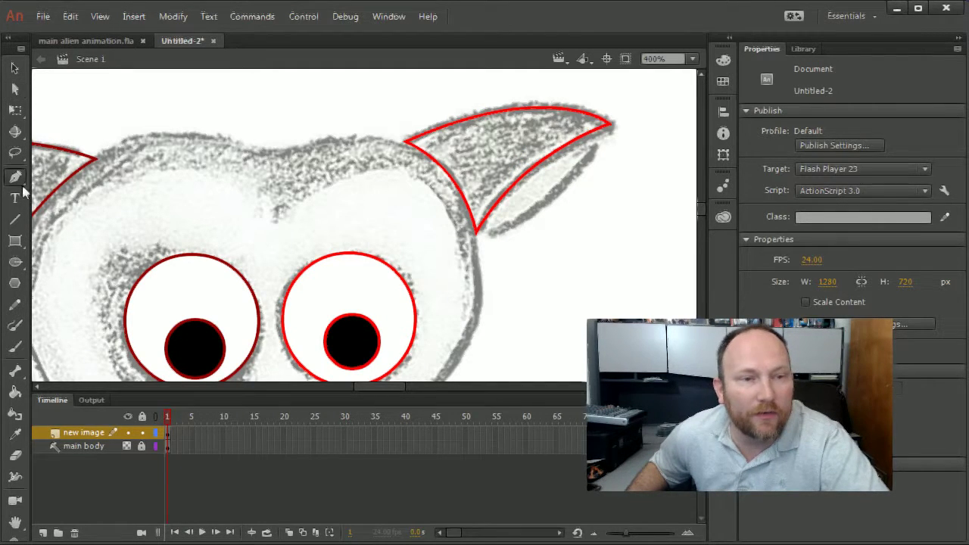
{"action": "left_click", "coordinate": [609, 127]}
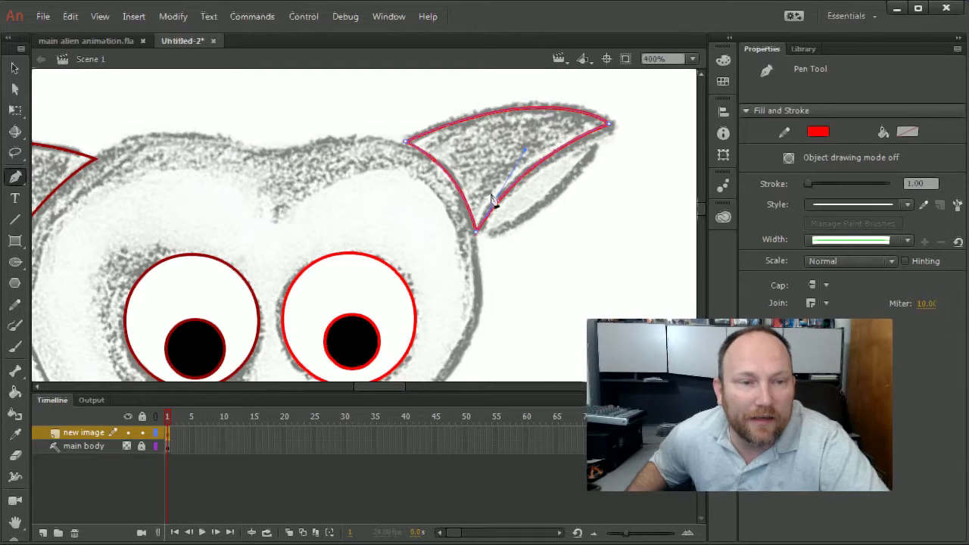
{"action": "left_click", "coordinate": [607, 134]}
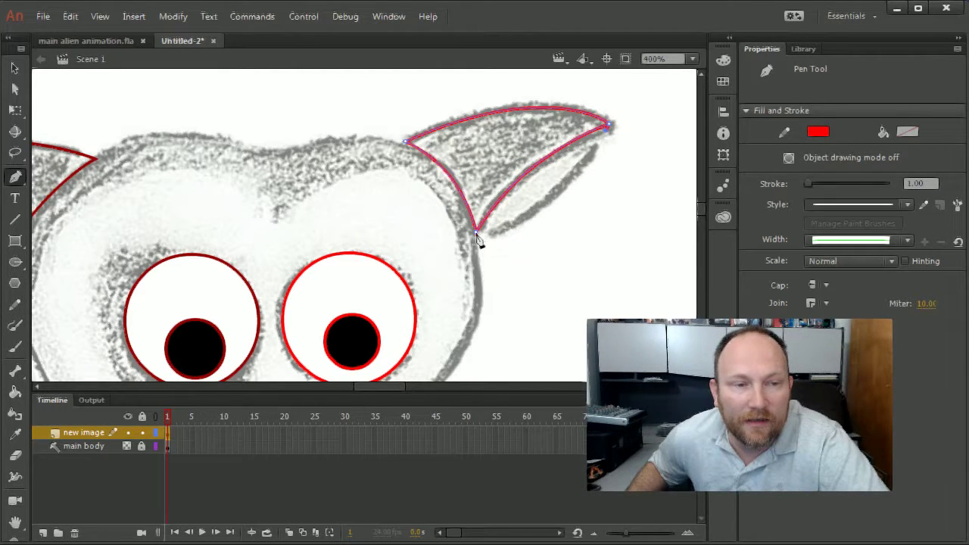
{"action": "left_click_drag", "start_coordinate": [475, 231], "coordinate": [403, 233]}
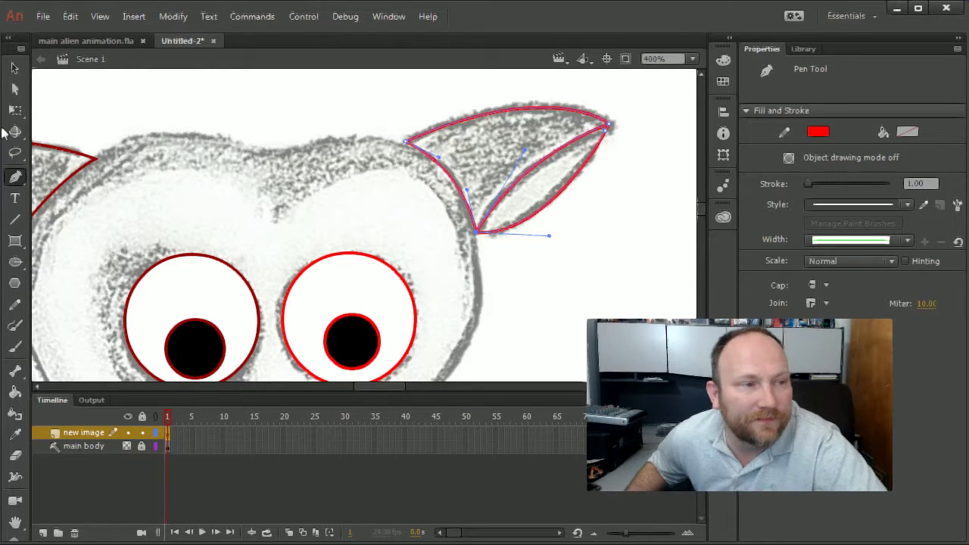
{"action": "left_click", "coordinate": [17, 69]}
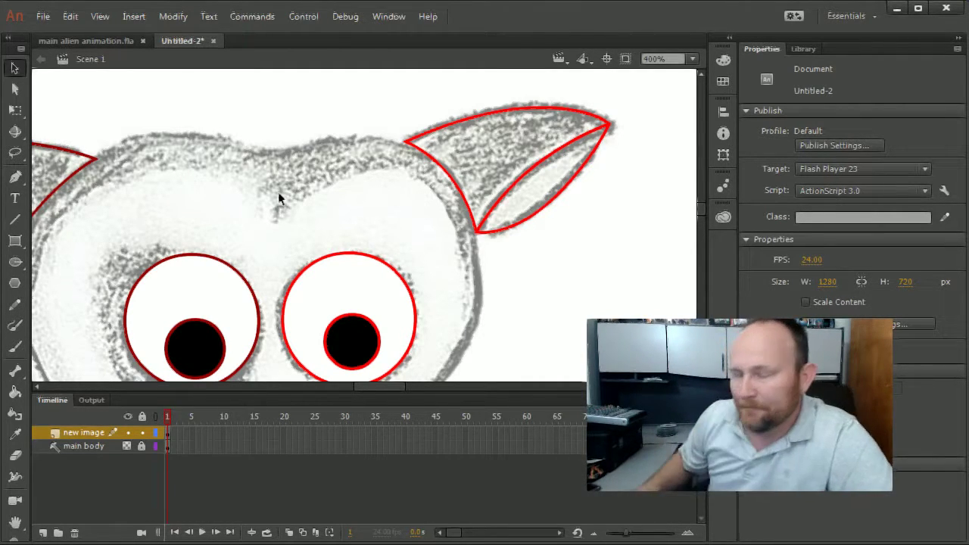
- Union the selected right ear outline and right eye via Modify > Combine Objects > Union
{"action": "mouse_move", "coordinate": [374, 92]}
{"action": "left_mouse_down"}
{"action": "mouse_move", "coordinate": [612, 255]}
{"action": "mouse_move", "coordinate": [661, 263]}
{"action": "left_mouse_up"}
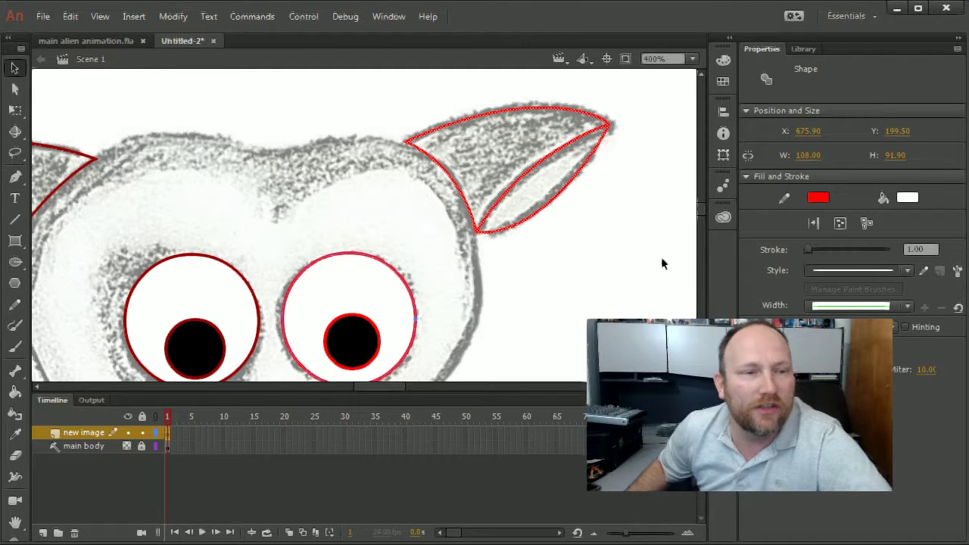
{"action": "left_click", "coordinate": [161, 18]}
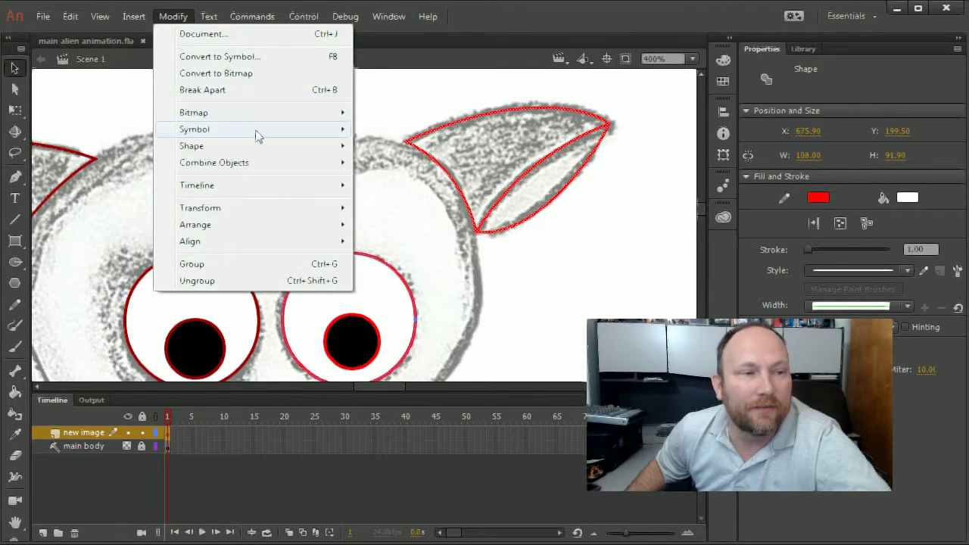
{"action": "mouse_move", "coordinate": [253, 164]}
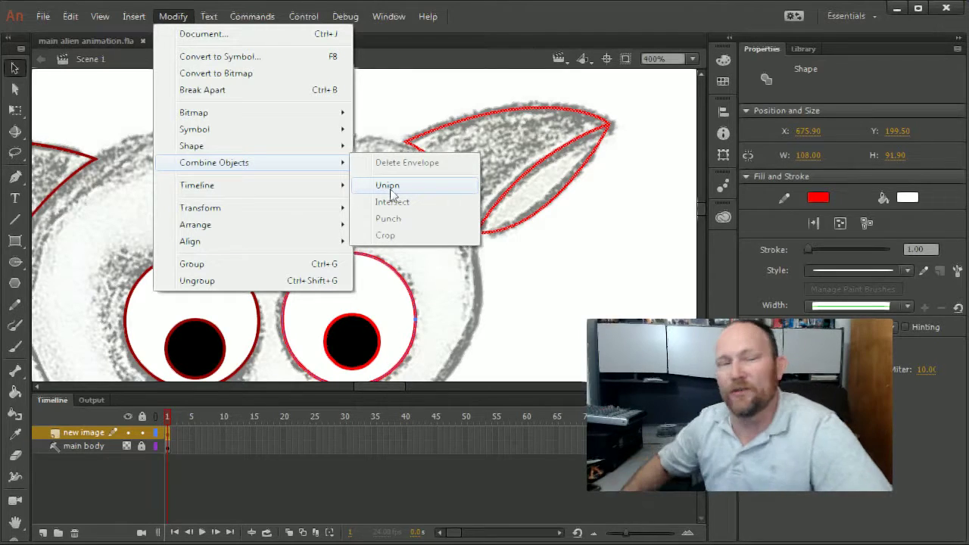
{"action": "left_click", "coordinate": [389, 187]}
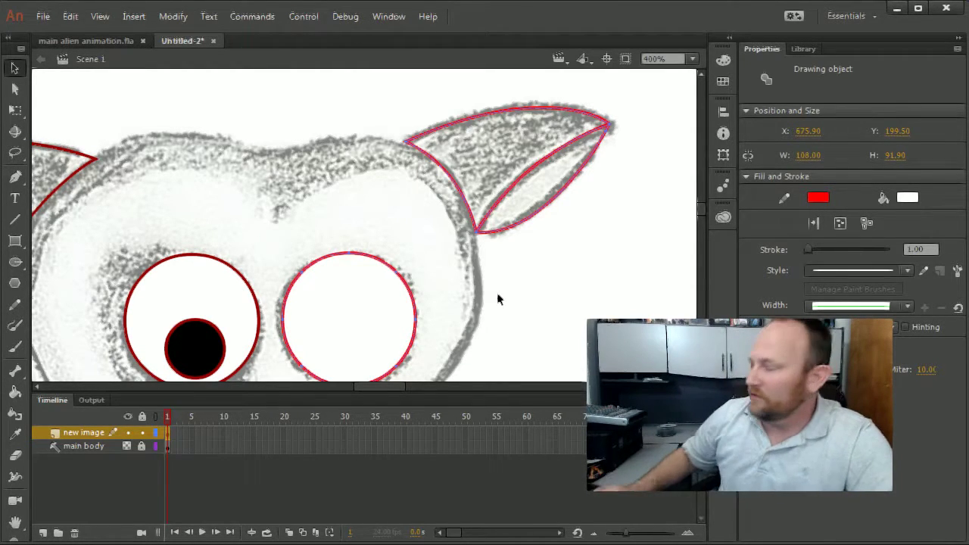
- Pan and zoom out to 200% so both ears, both eyes and the purple nose are visible
{"action": "left_click_drag", "start_coordinate": [260, 175], "coordinate": [416, 176]}
{"action": "left_click_drag", "start_coordinate": [494, 194], "coordinate": [480, 158]}
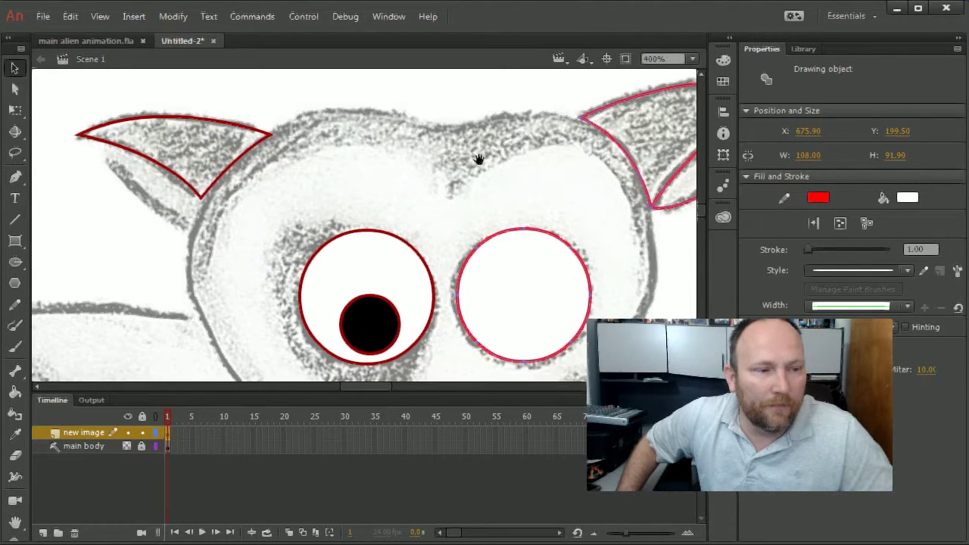
{"action": "key", "text": "ctrl+minus"}
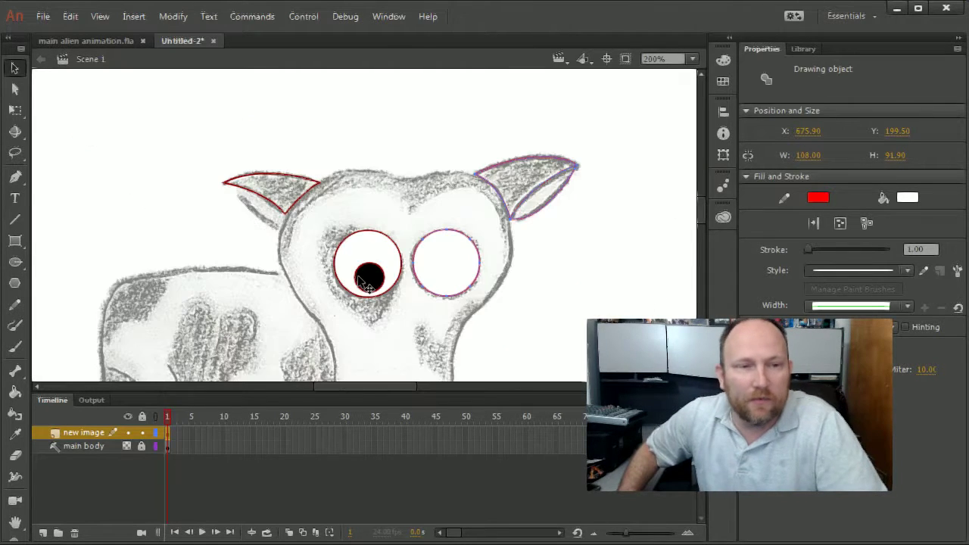
{"action": "left_click_drag", "start_coordinate": [364, 285], "coordinate": [364, 193]}
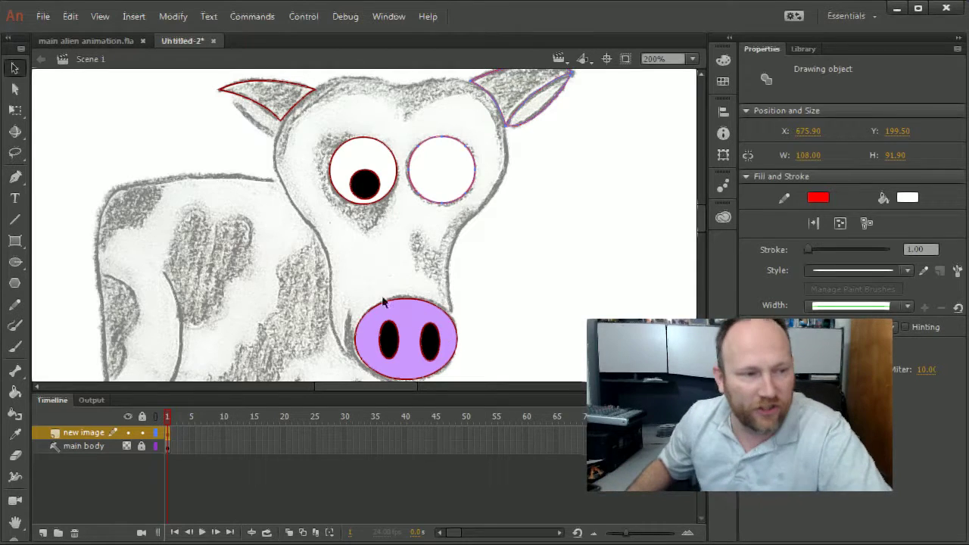
- Insert a layer above 'new image', lock 'new image', and rename the new layer 'head'
{"action": "right_click", "coordinate": [75, 432]}
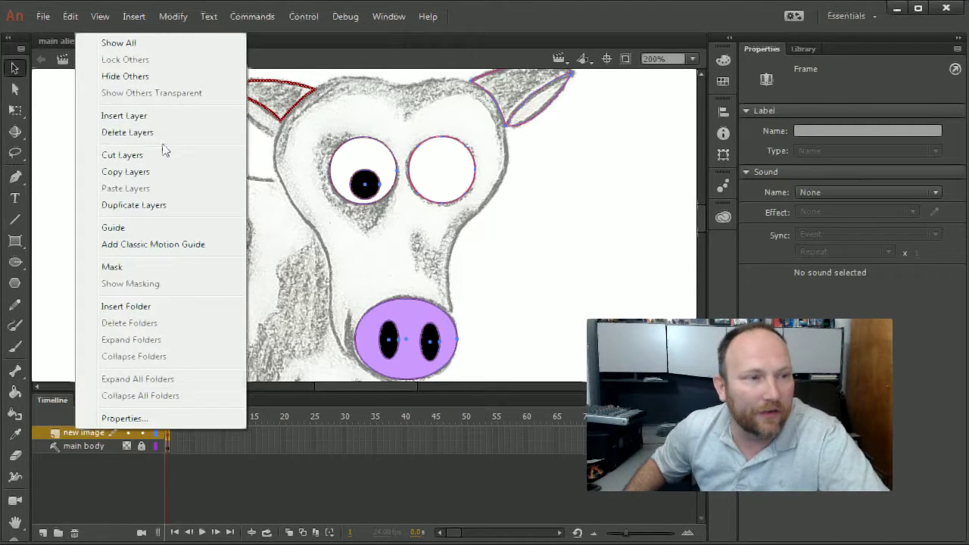
{"action": "left_click", "coordinate": [159, 117]}
{"action": "left_click", "coordinate": [142, 447]}
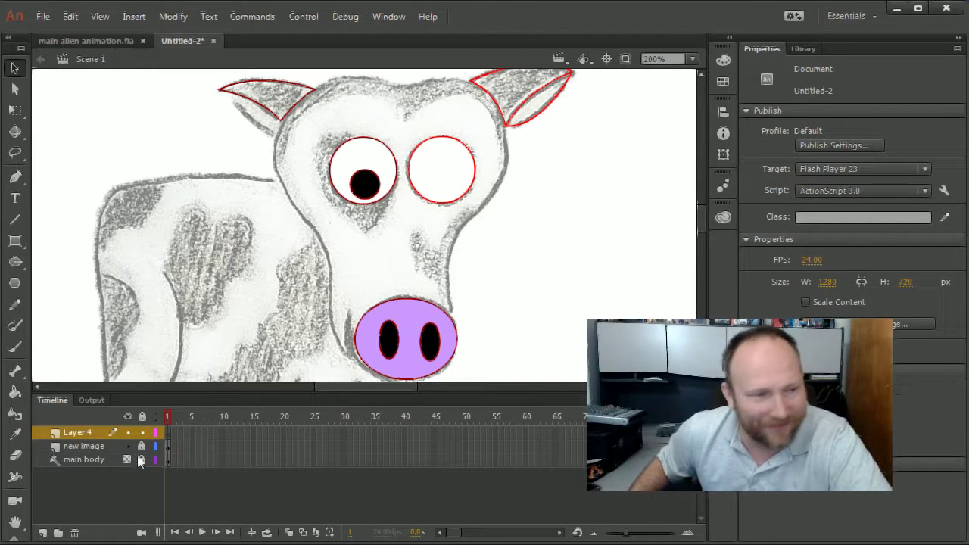
{"action": "double_click", "coordinate": [80, 432]}
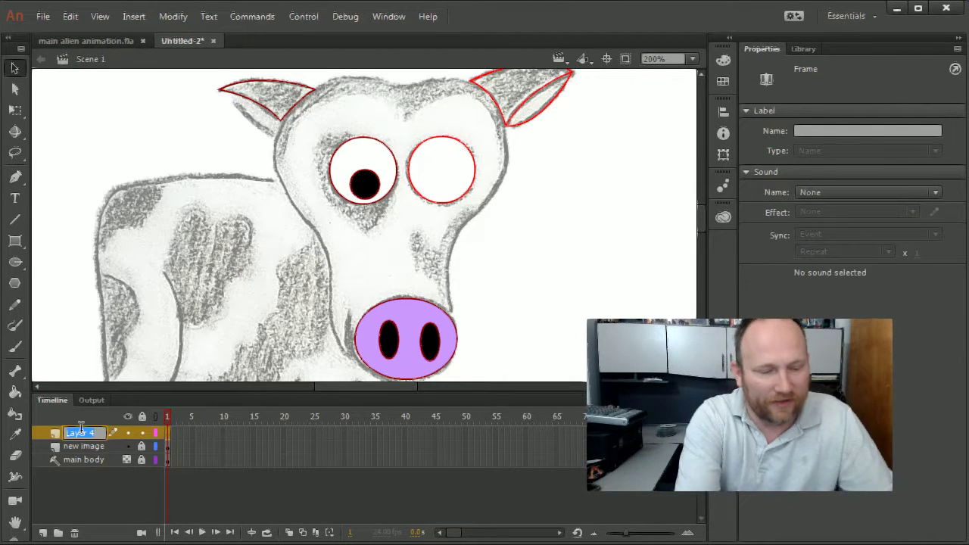
{"action": "type", "text": "head"}
{"action": "key", "text": "Return"}
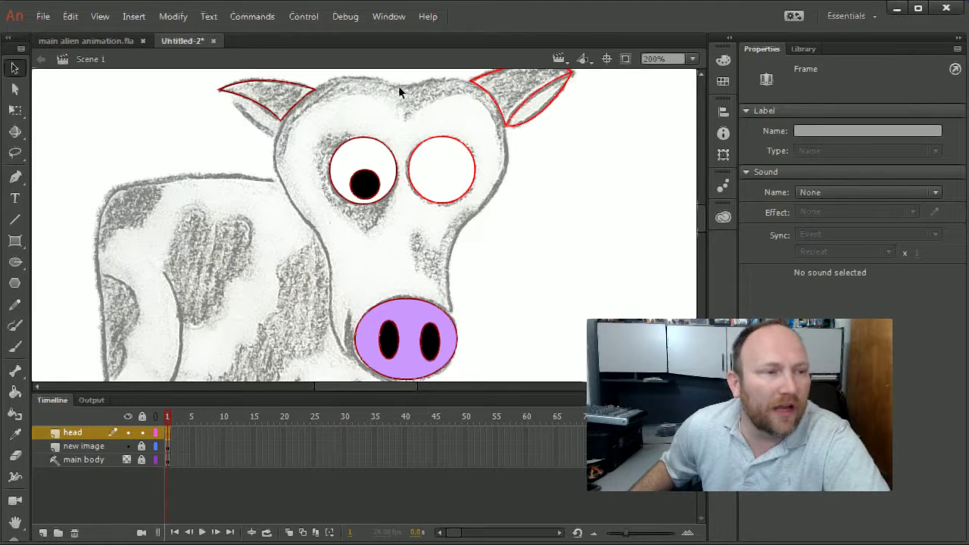
- Trace a pen path down the head's left side, then undo it
{"action": "left_click", "coordinate": [15, 176]}
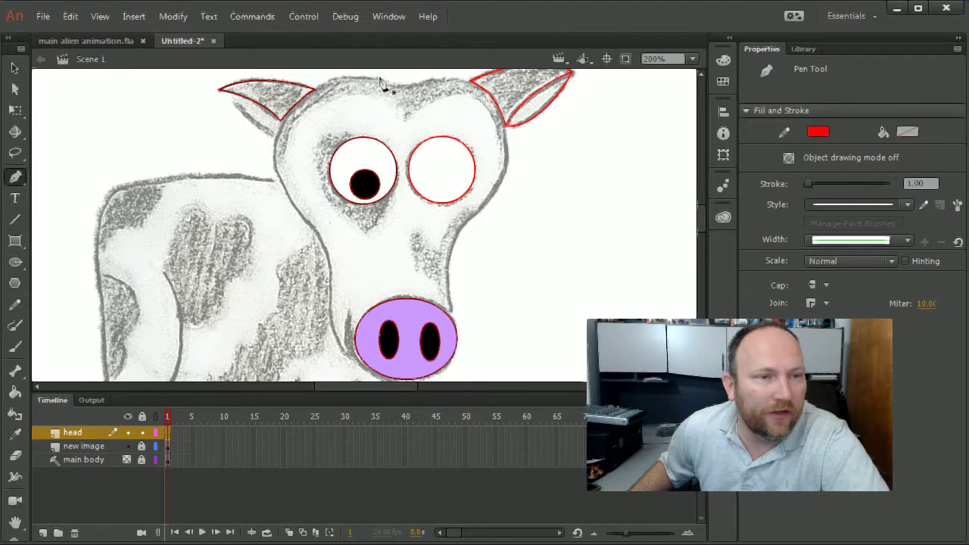
{"action": "left_click_drag", "start_coordinate": [345, 76], "coordinate": [296, 71]}
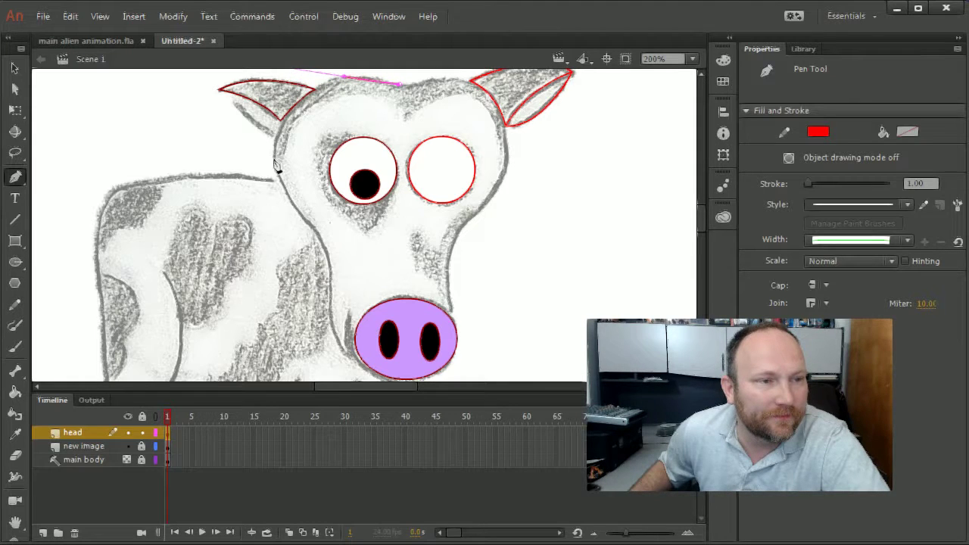
{"action": "left_click", "coordinate": [276, 191]}
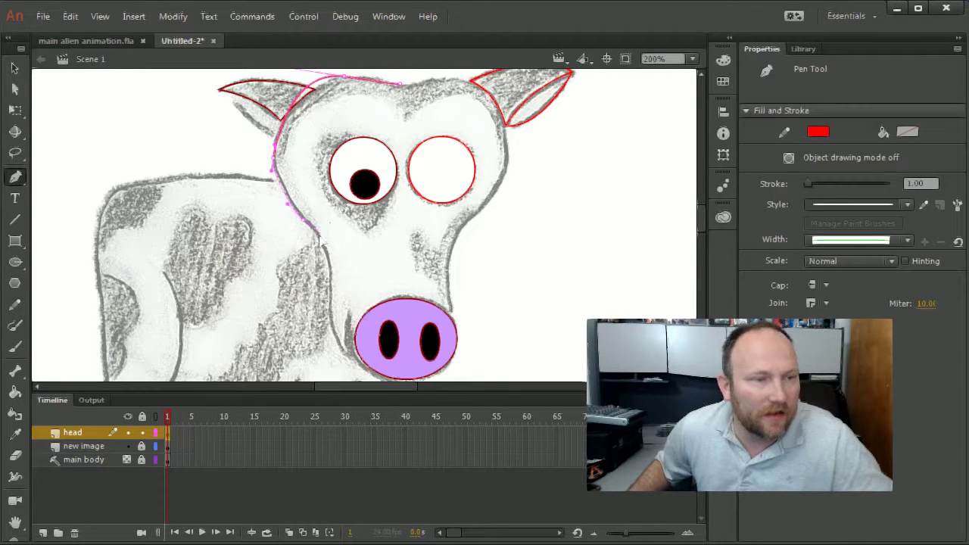
{"action": "key", "text": "Escape"}
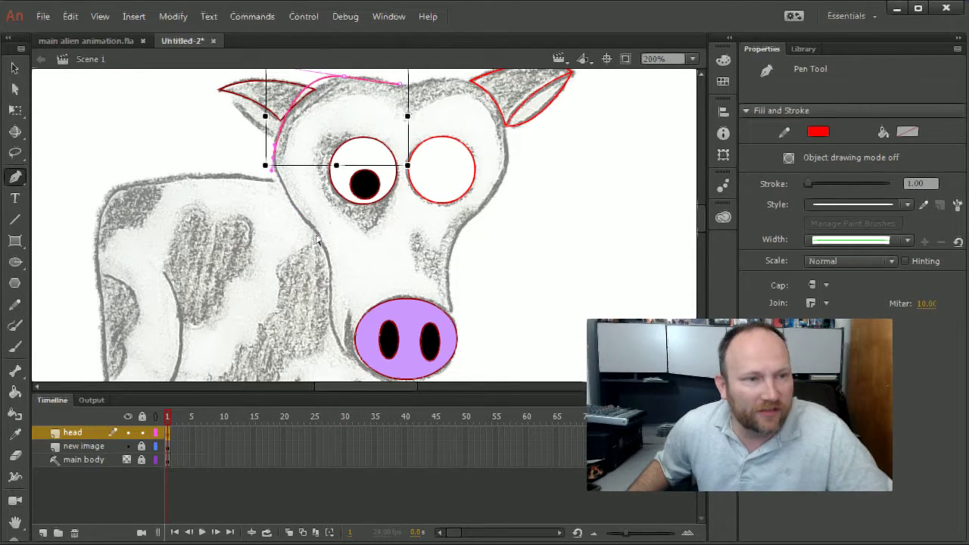
{"action": "key", "text": "ctrl+z"}
{"action": "key", "text": "ctrl+z"}
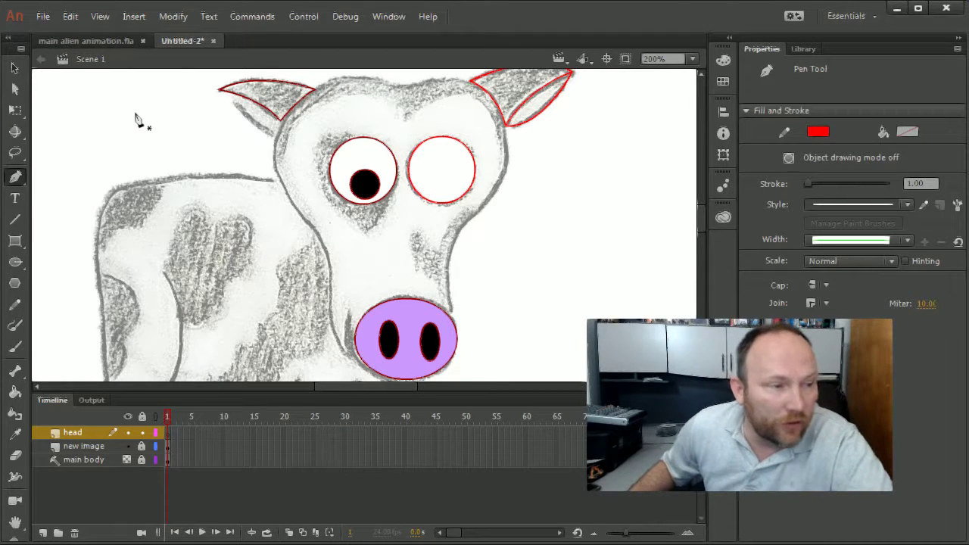
- Draw an oval primitive over the head's left side and set its fill to none
{"action": "left_click", "coordinate": [14, 260]}
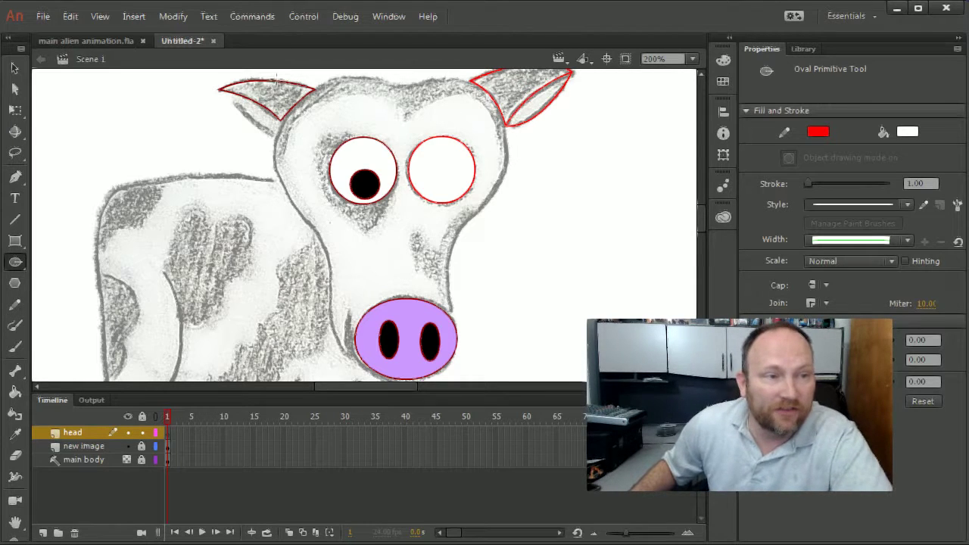
{"action": "left_click_drag", "start_coordinate": [274, 81], "coordinate": [426, 233]}
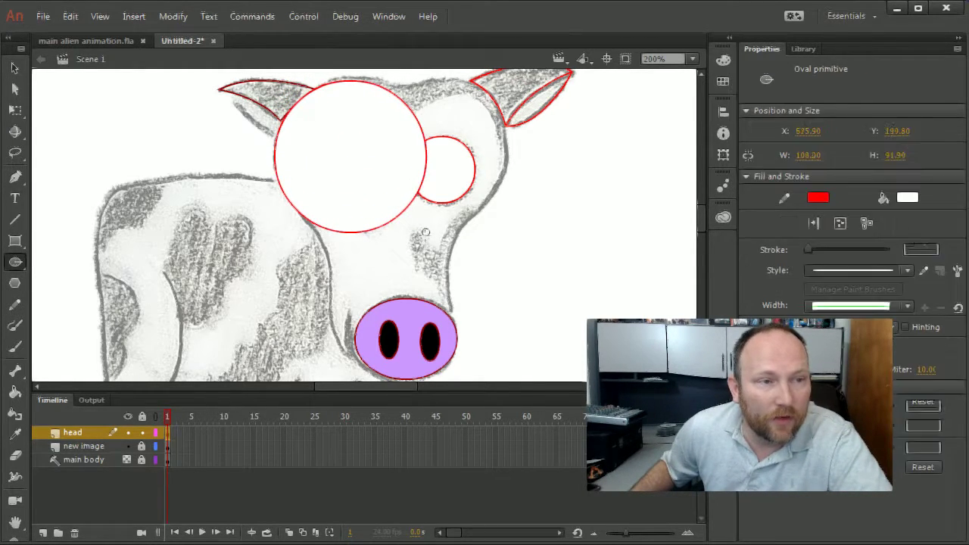
{"action": "left_click", "coordinate": [907, 198]}
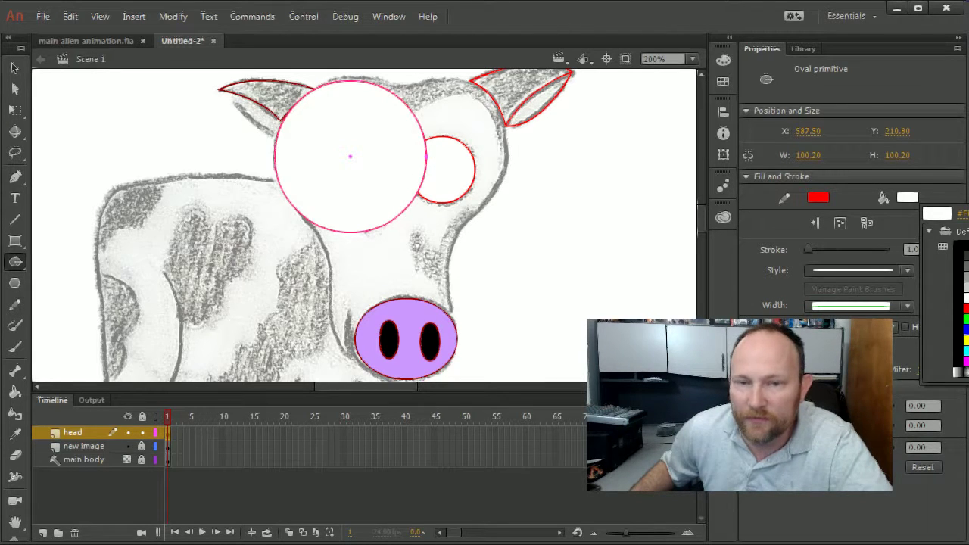
{"action": "left_click", "coordinate": [960, 211]}
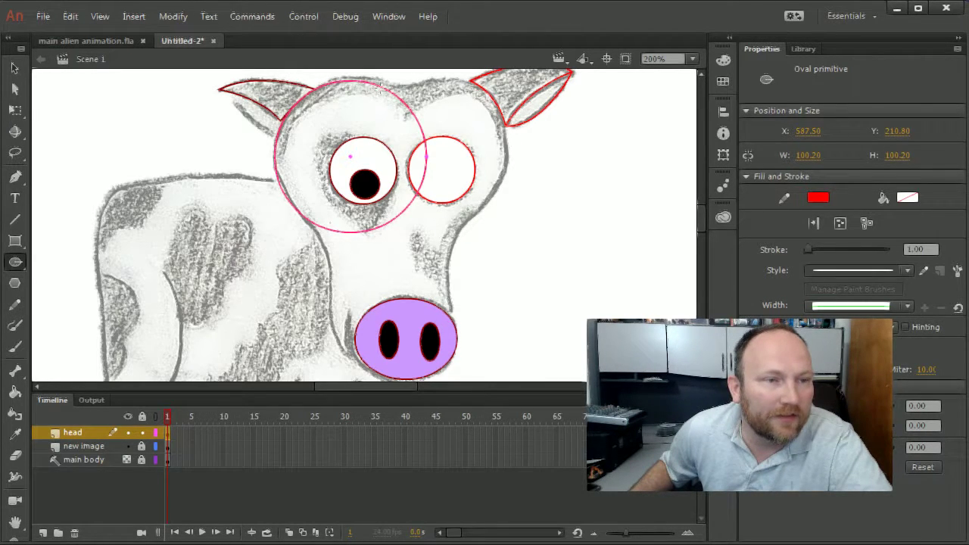
- Draw a second 90.20 × 90.20 unfilled oval over the right side and nudge it into place
{"action": "left_click_drag", "start_coordinate": [371, 84], "coordinate": [388, 100]}
{"action": "left_click_drag", "start_coordinate": [438, 130], "coordinate": [503, 224]}
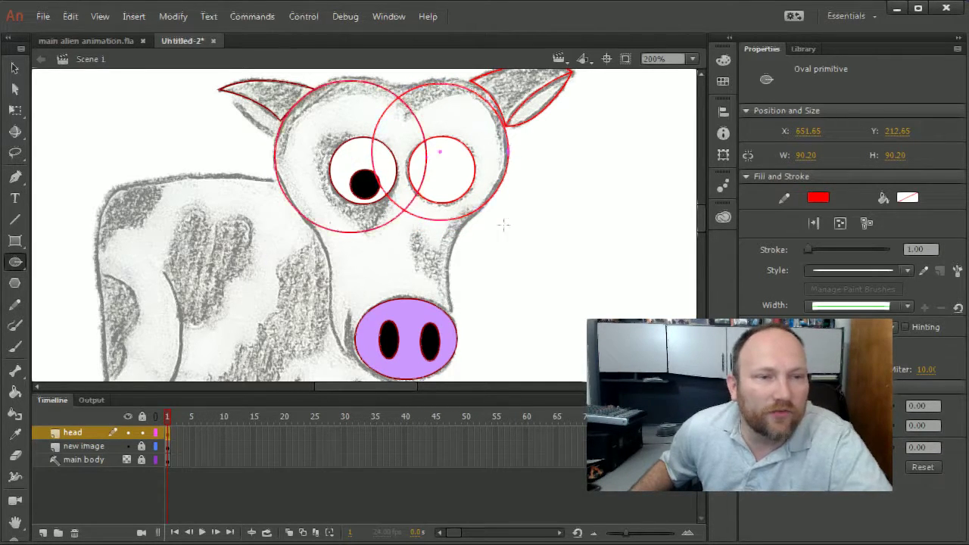
{"action": "key", "text": "Up"}
{"action": "key", "text": "Up"}
{"action": "key", "text": "Up"}
{"action": "key", "text": "Right"}
{"action": "key", "text": "Down"}
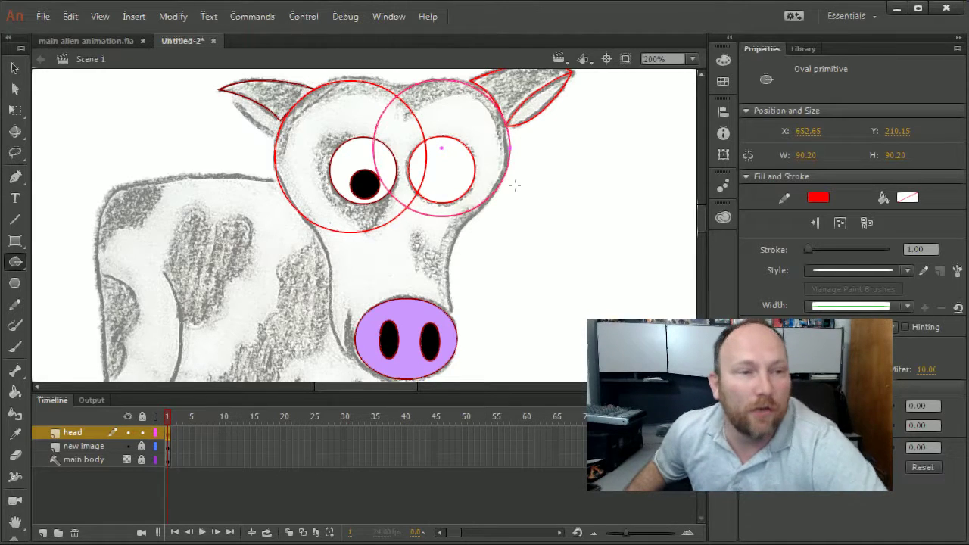
- Zoom in and draw a small oval where the two head circles meet on top
{"action": "key", "text": "ctrl+="}
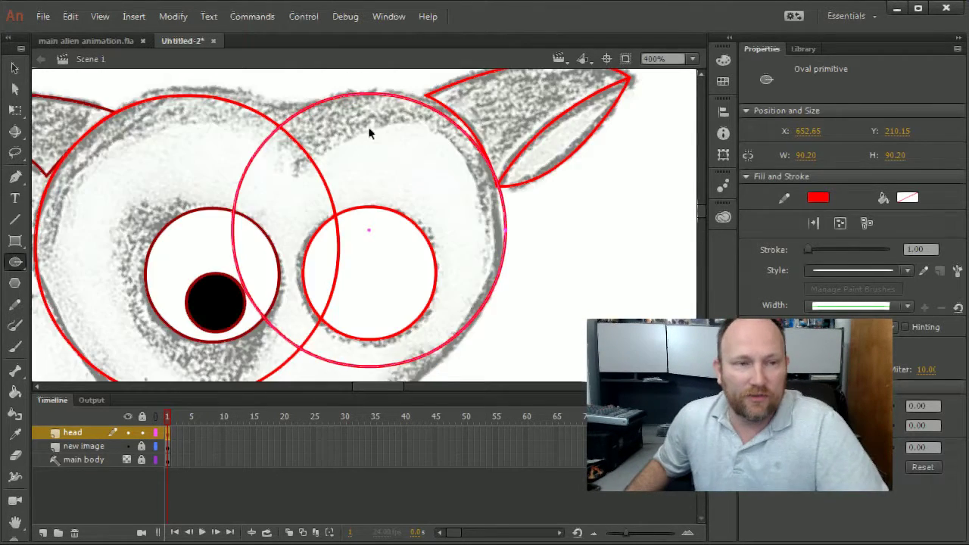
{"action": "key", "text": "ctrl+="}
{"action": "scroll", "coordinate": [366, 129], "scroll_direction": "up", "scroll_amount": 5}
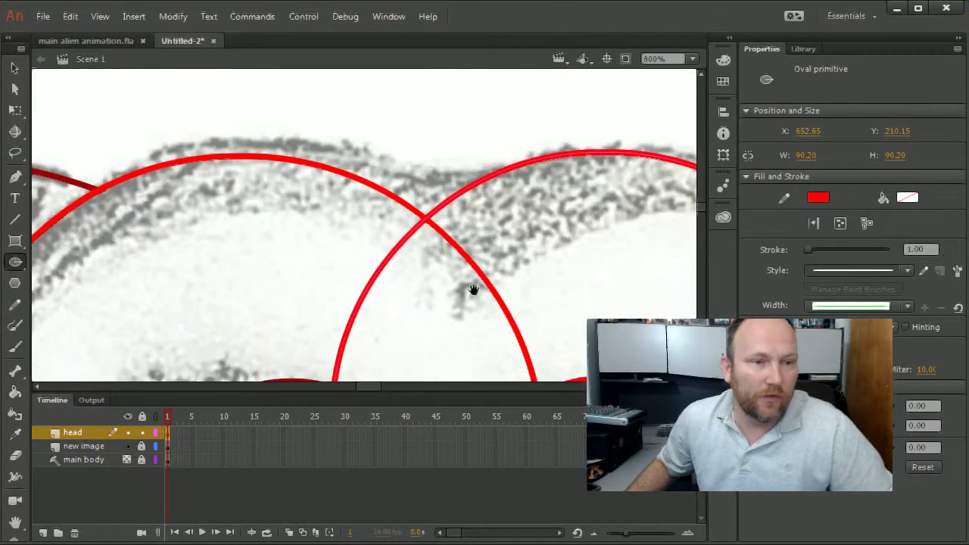
{"action": "mouse_move", "coordinate": [338, 171]}
{"action": "left_mouse_down"}
{"action": "mouse_move", "coordinate": [450, 239]}
{"action": "mouse_move", "coordinate": [547, 271]}
{"action": "left_mouse_up"}
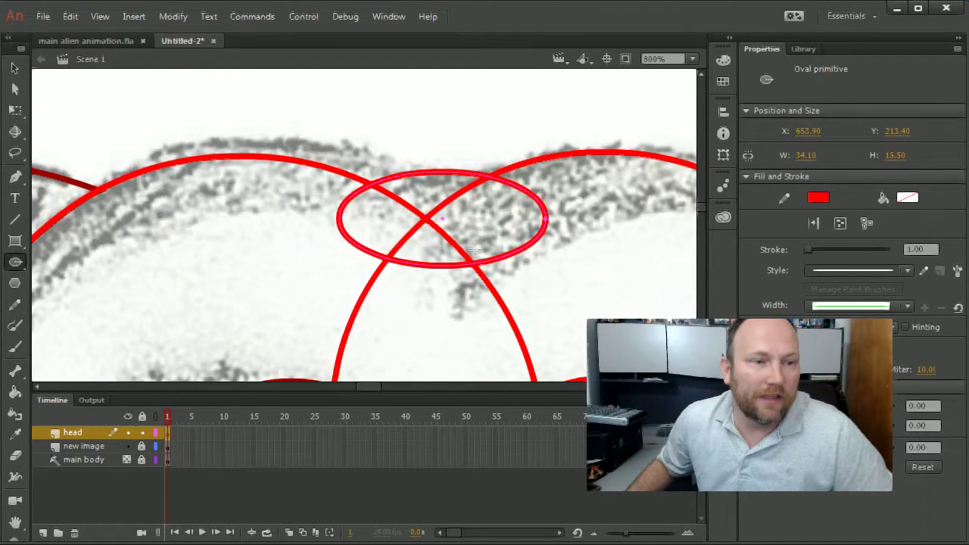
{"action": "left_click_drag", "start_coordinate": [303, 160], "coordinate": [436, 233]}
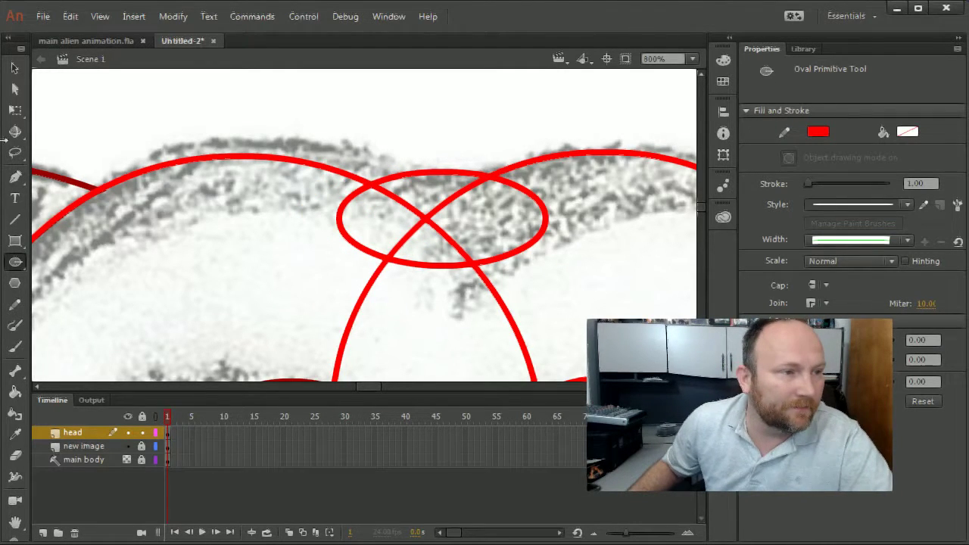
- Draw two straight lines bridging the tops of the left and right head circles
{"action": "left_click", "coordinate": [18, 219]}
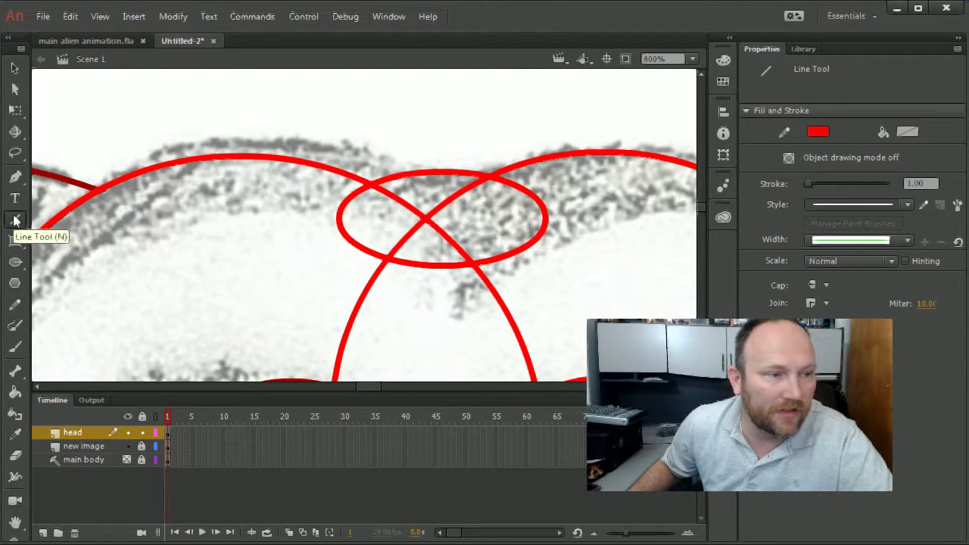
{"action": "left_click_drag", "start_coordinate": [285, 161], "coordinate": [480, 175]}
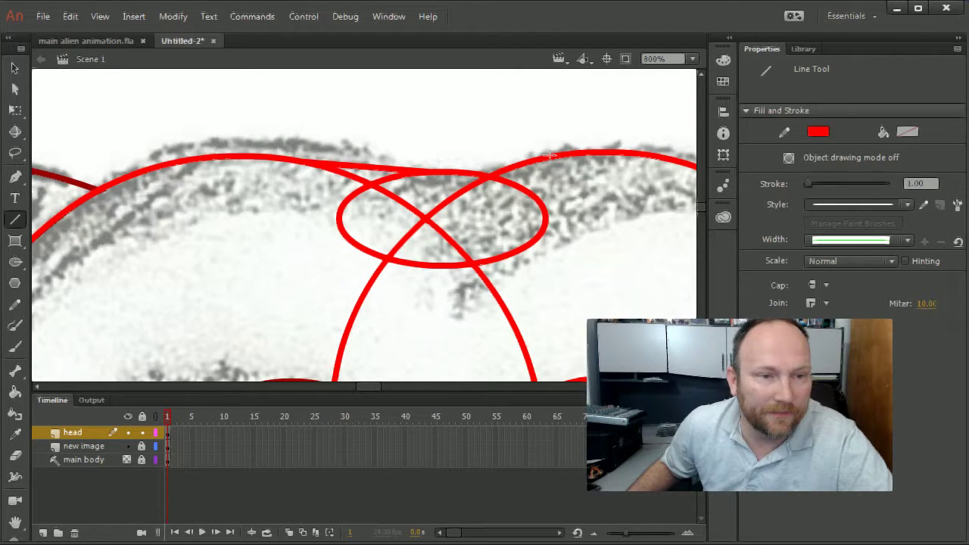
{"action": "left_click_drag", "start_coordinate": [550, 155], "coordinate": [440, 173]}
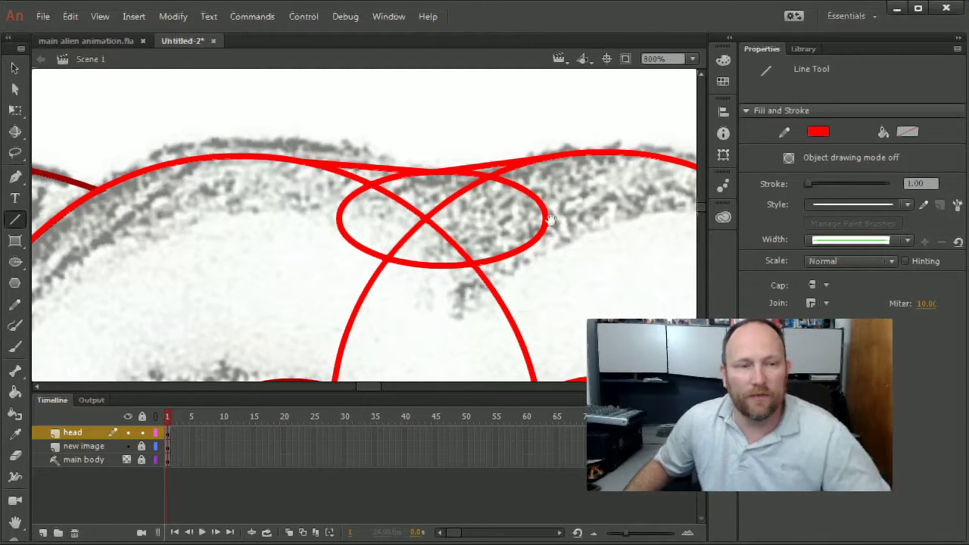
- Draw an unfilled oval around the purple nose and an 80.60 × 52.30 muzzle oval above it
{"action": "key", "text": "ctrl+minus"}
{"action": "key", "text": "ctrl+minus"}
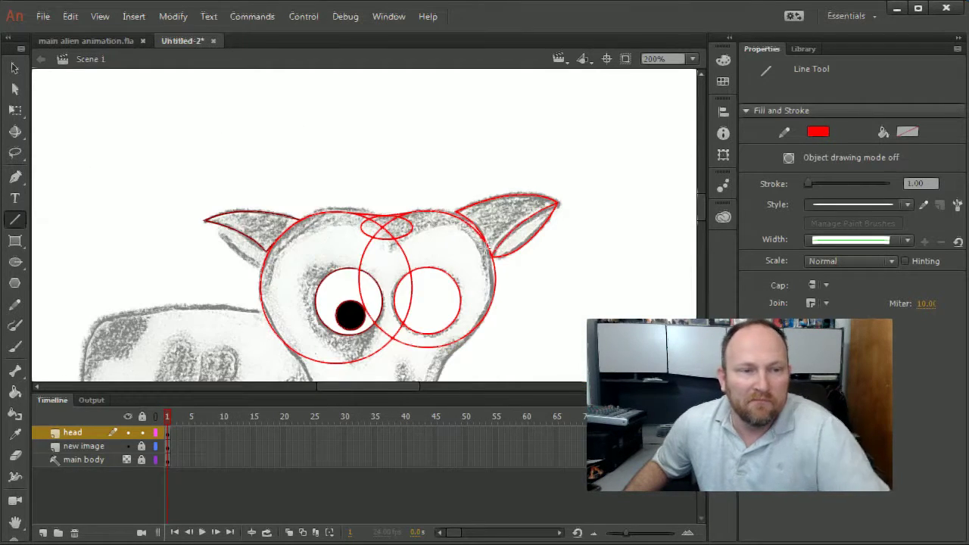
{"action": "mouse_move", "coordinate": [436, 233]}
{"action": "left_mouse_down"}
{"action": "mouse_move", "coordinate": [421, 123]}
{"action": "mouse_move", "coordinate": [389, 44]}
{"action": "mouse_move", "coordinate": [386, 97]}
{"action": "mouse_move", "coordinate": [389, 86]}
{"action": "left_mouse_up"}
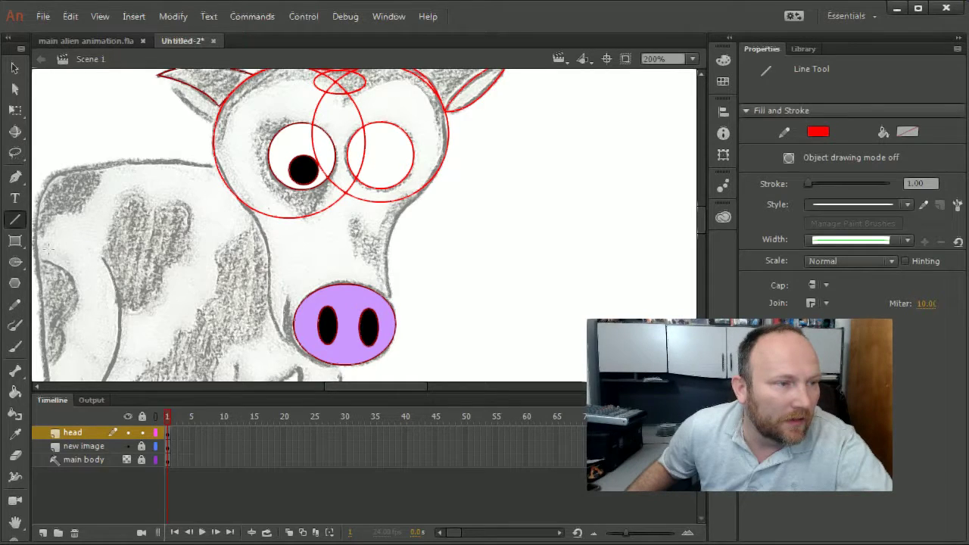
{"action": "left_click", "coordinate": [16, 263]}
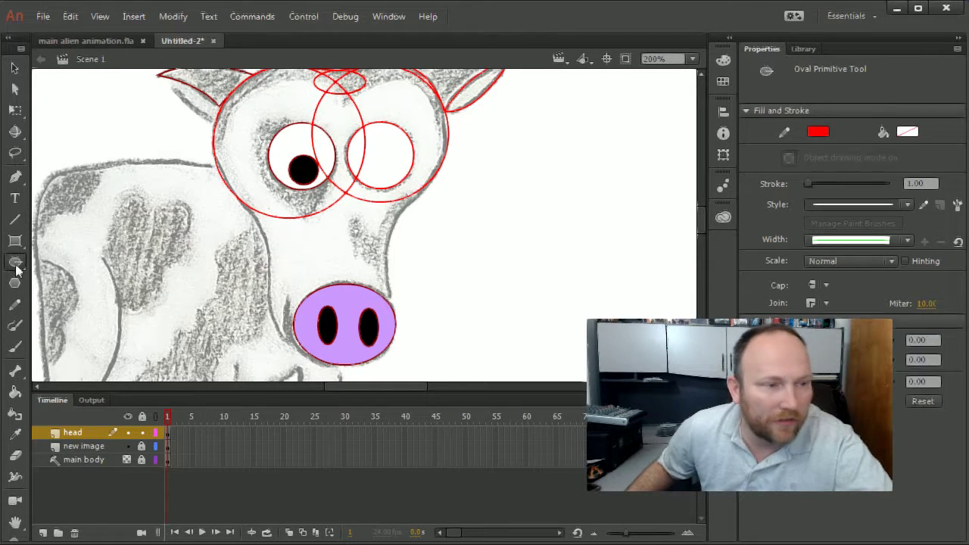
{"action": "key", "text": "ctrl+equal"}
{"action": "left_click_drag", "start_coordinate": [294, 313], "coordinate": [316, 149]}
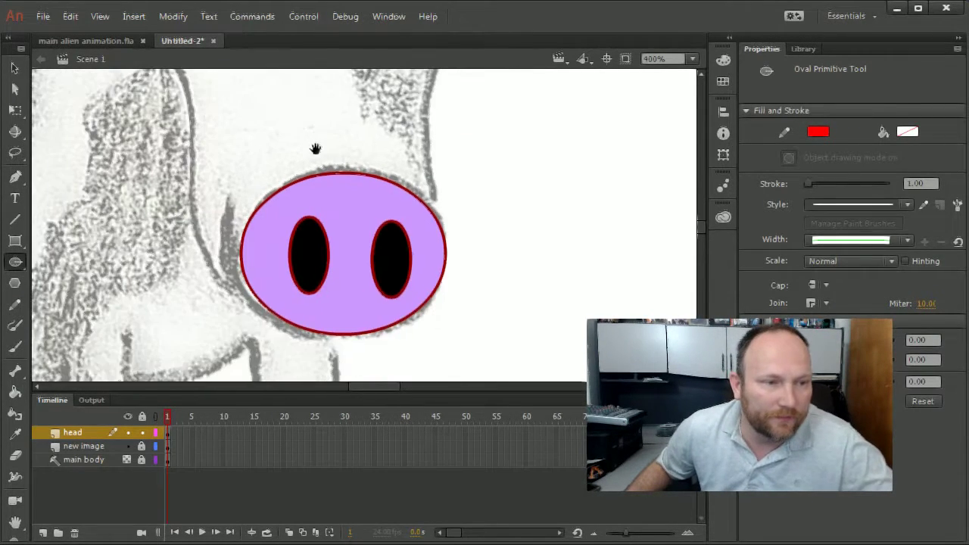
{"action": "left_click_drag", "start_coordinate": [193, 154], "coordinate": [436, 286]}
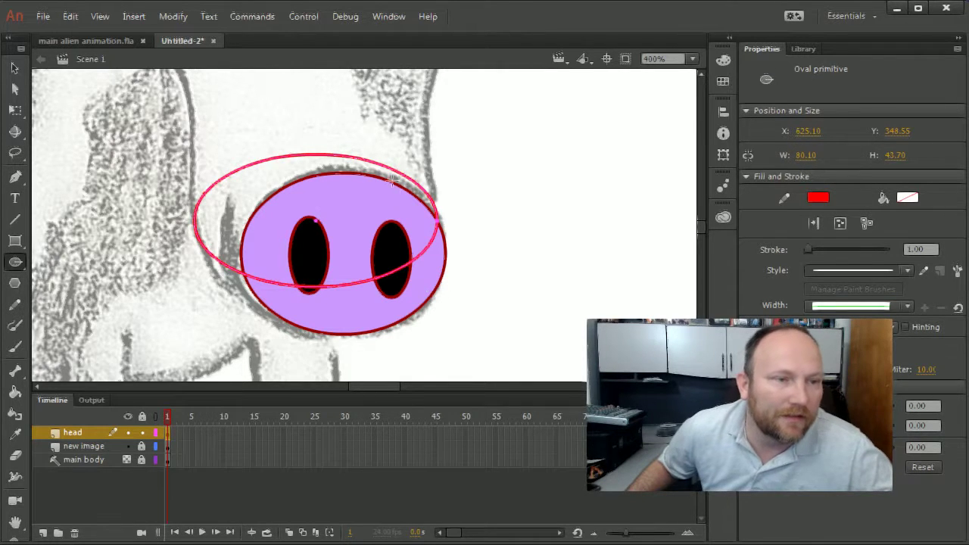
{"action": "left_click_drag", "start_coordinate": [382, 157], "coordinate": [421, 296]}
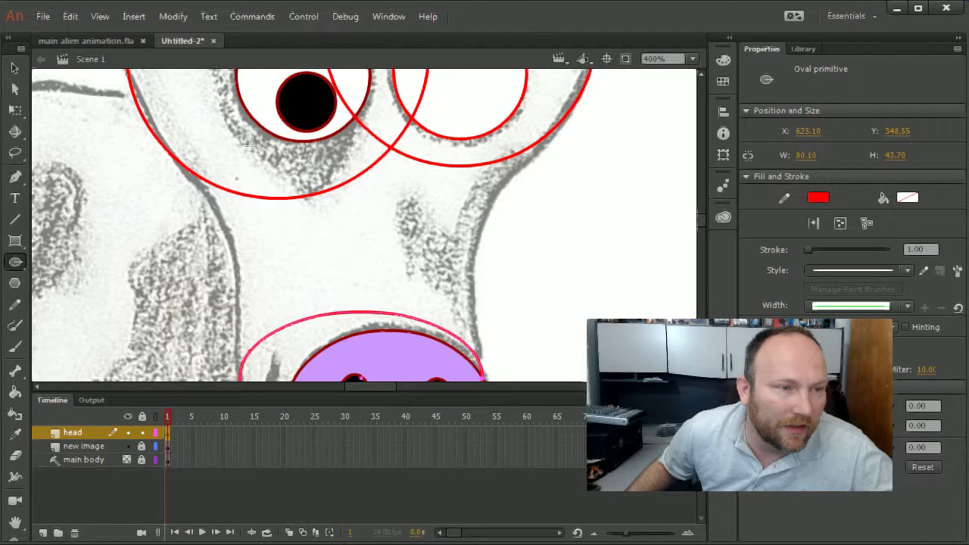
{"action": "left_click_drag", "start_coordinate": [227, 154], "coordinate": [477, 314]}
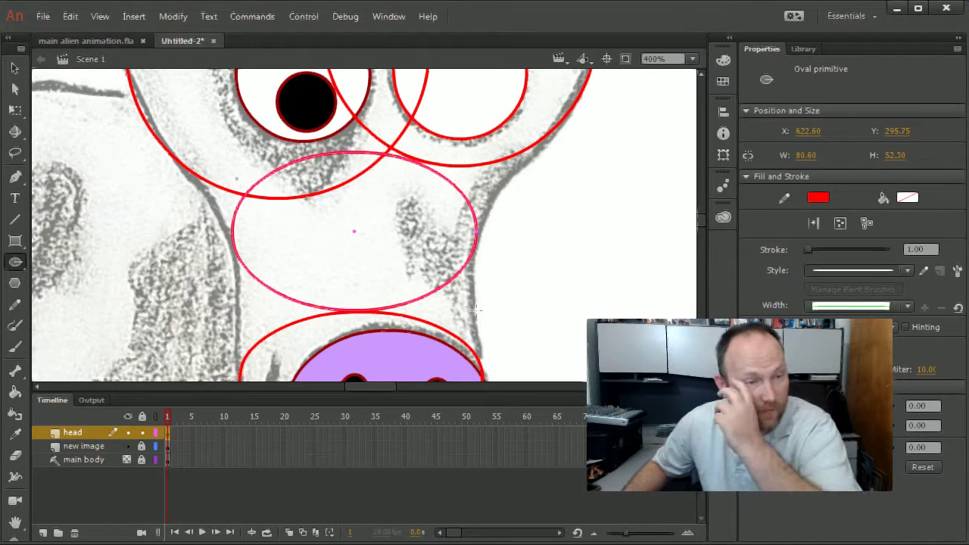
- Draw a line down the face's left side and inspect its segments with the Subselection tool
{"action": "left_click", "coordinate": [15, 219]}
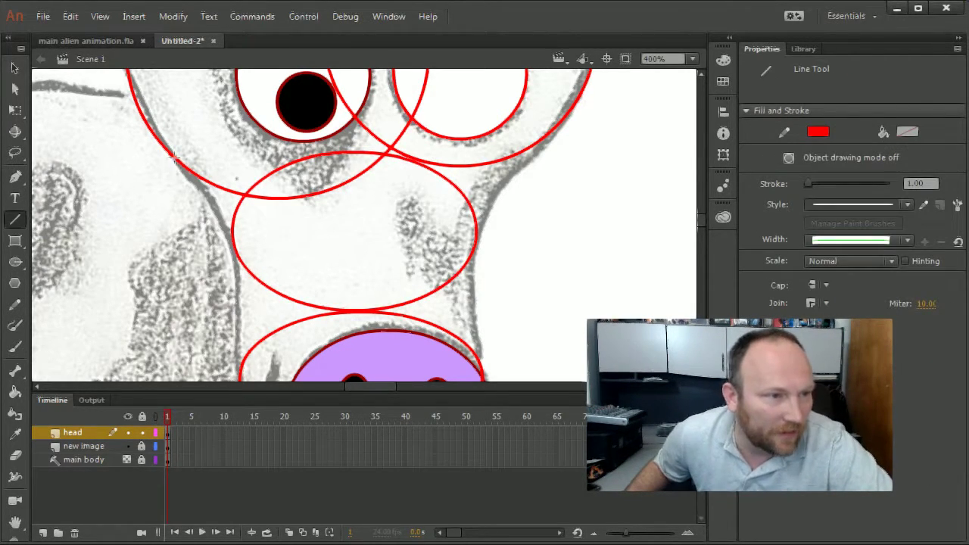
{"action": "mouse_move", "coordinate": [173, 155]}
{"action": "left_mouse_down"}
{"action": "mouse_move", "coordinate": [240, 251]}
{"action": "mouse_move", "coordinate": [240, 372]}
{"action": "left_mouse_up"}
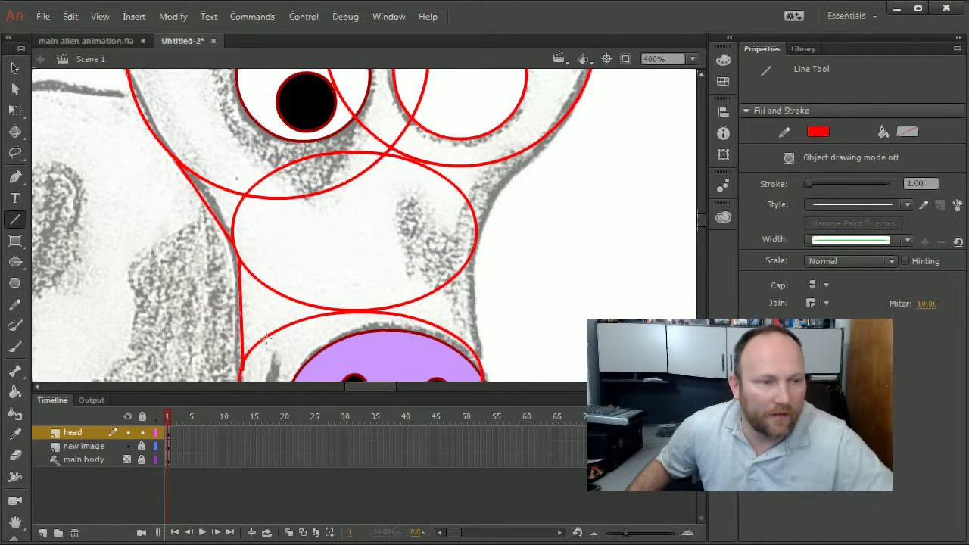
{"action": "left_click_drag", "start_coordinate": [278, 310], "coordinate": [329, 191]}
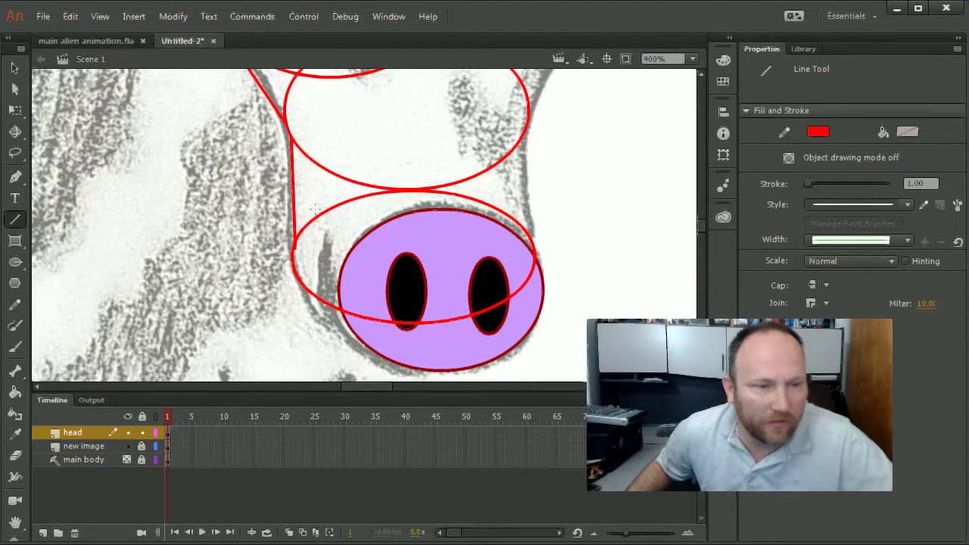
{"action": "left_click", "coordinate": [14, 88]}
{"action": "left_click", "coordinate": [293, 200]}
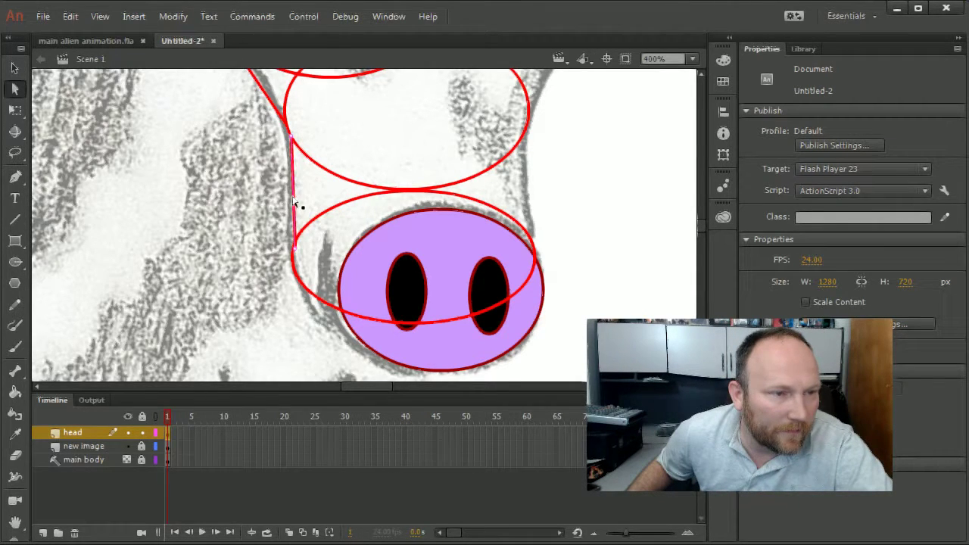
{"action": "left_click", "coordinate": [291, 251]}
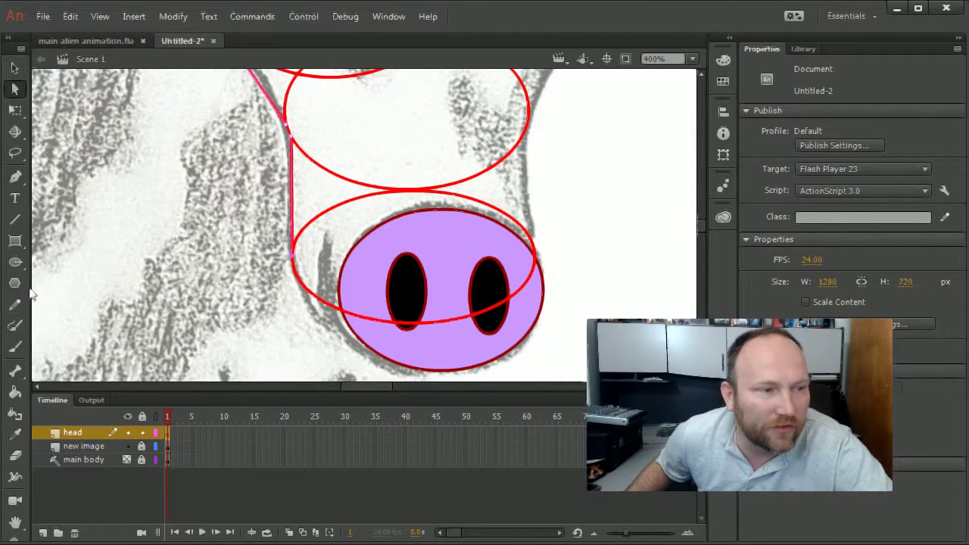
- Add lines down the right side, muzzle to nose, and head circle to muzzle, then zoom out
{"action": "left_click", "coordinate": [14, 219]}
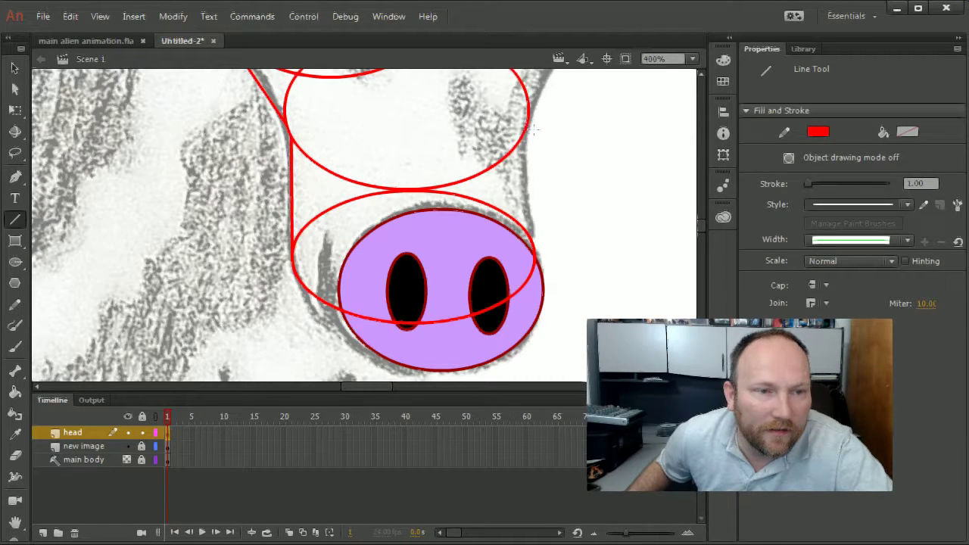
{"action": "left_click_drag", "start_coordinate": [527, 121], "coordinate": [536, 257]}
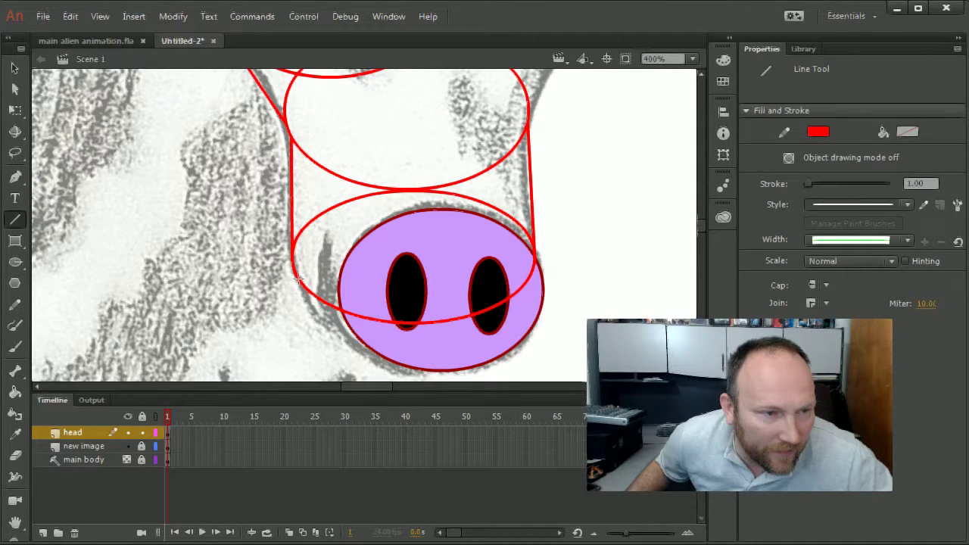
{"action": "left_click_drag", "start_coordinate": [298, 279], "coordinate": [369, 349]}
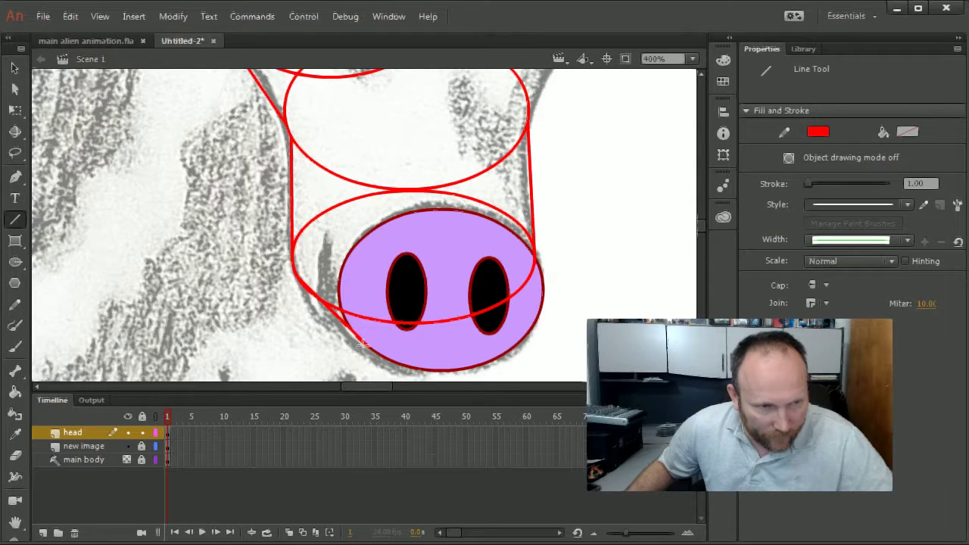
{"action": "mouse_move", "coordinate": [362, 344]}
{"action": "left_mouse_down"}
{"action": "mouse_move", "coordinate": [526, 330]}
{"action": "mouse_move", "coordinate": [527, 296]}
{"action": "mouse_move", "coordinate": [522, 289]}
{"action": "mouse_move", "coordinate": [479, 320]}
{"action": "left_mouse_up"}
{"action": "left_click_drag", "start_coordinate": [476, 147], "coordinate": [411, 299]}
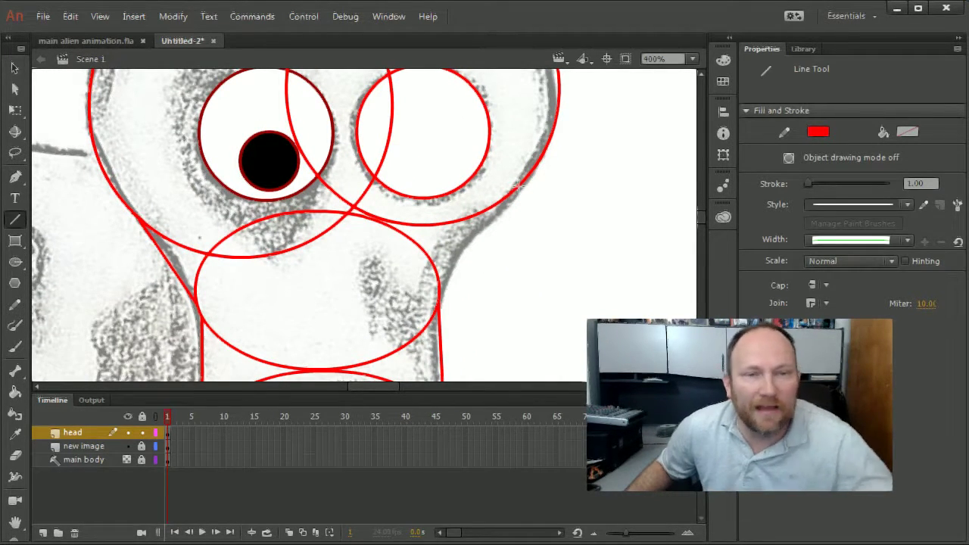
{"action": "left_click_drag", "start_coordinate": [517, 186], "coordinate": [439, 287]}
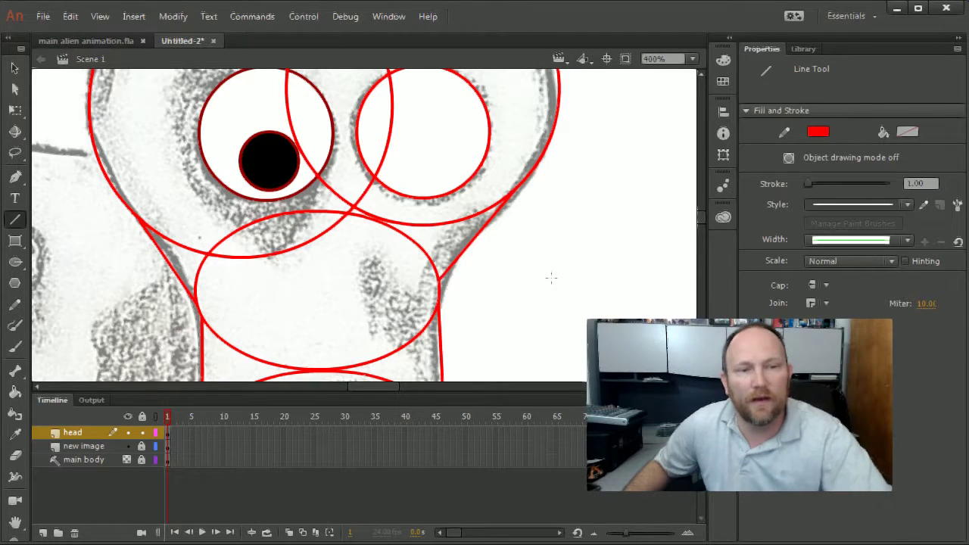
{"action": "key", "text": "ctrl+minus"}
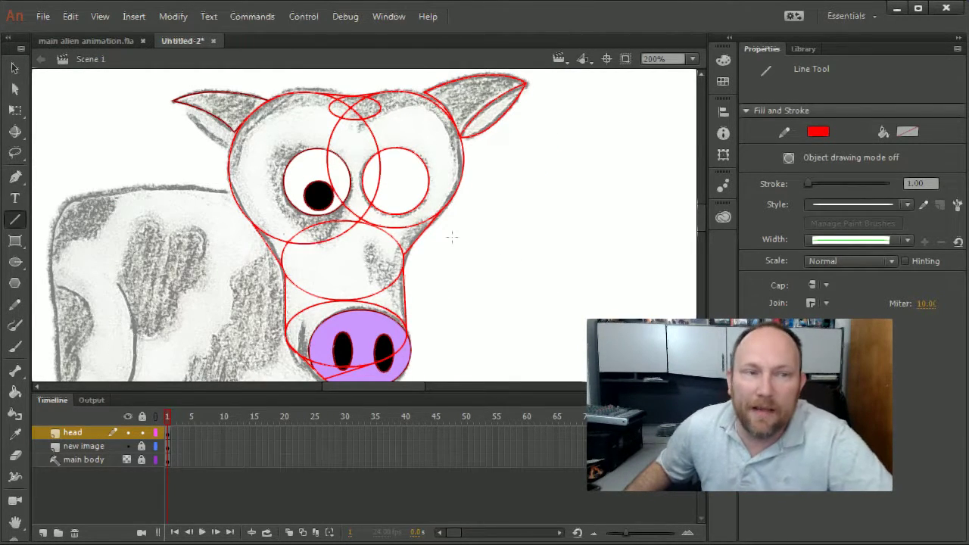
- At 100%, marquee-select all the head ovals and lines and Union them into one object
{"action": "key", "text": "ctrl+minus"}
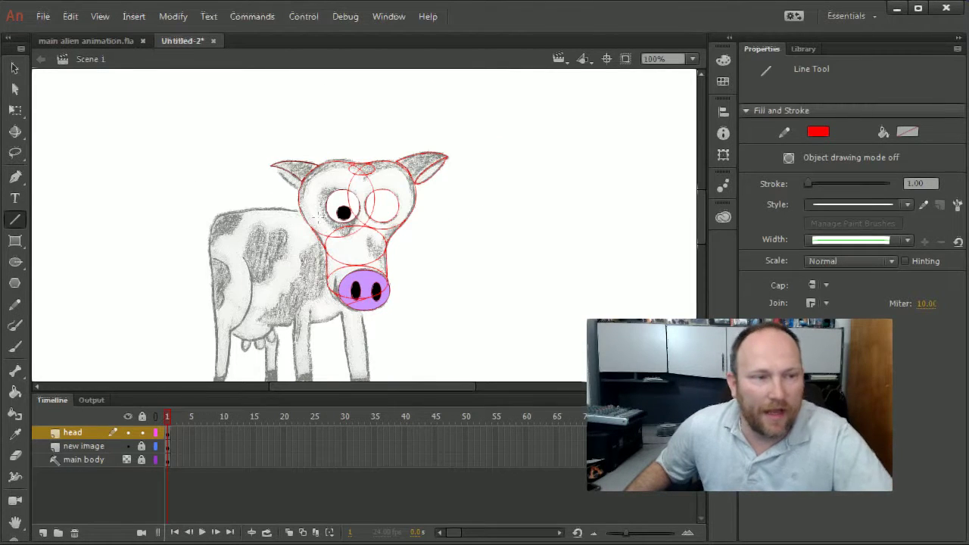
{"action": "key", "text": "v"}
{"action": "left_click_drag", "start_coordinate": [268, 148], "coordinate": [435, 334]}
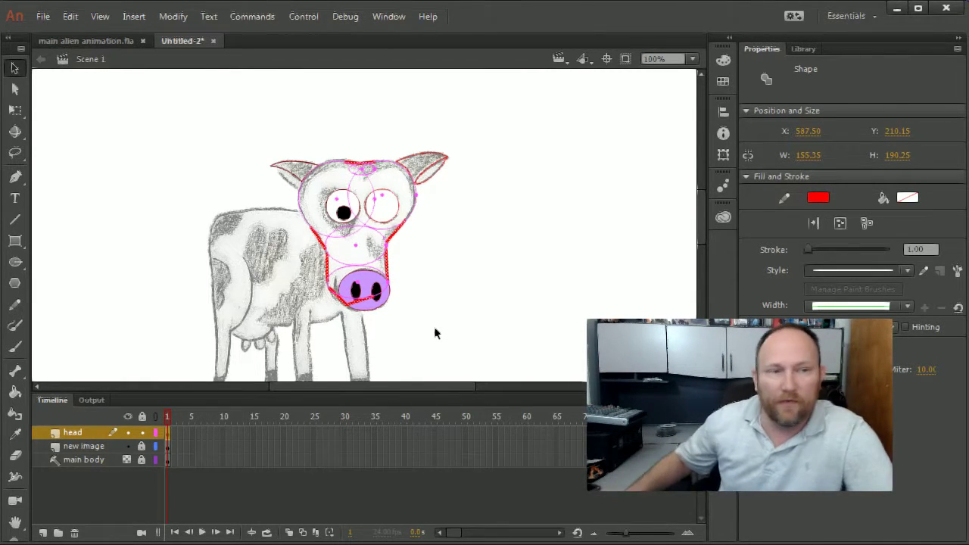
{"action": "left_click", "coordinate": [134, 17]}
{"action": "mouse_move", "coordinate": [168, 17]}
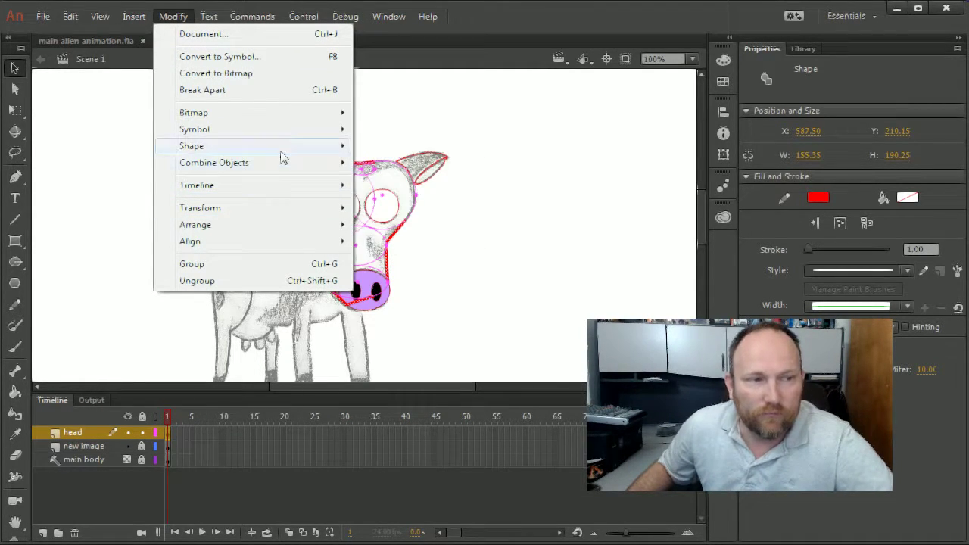
{"action": "mouse_move", "coordinate": [282, 157]}
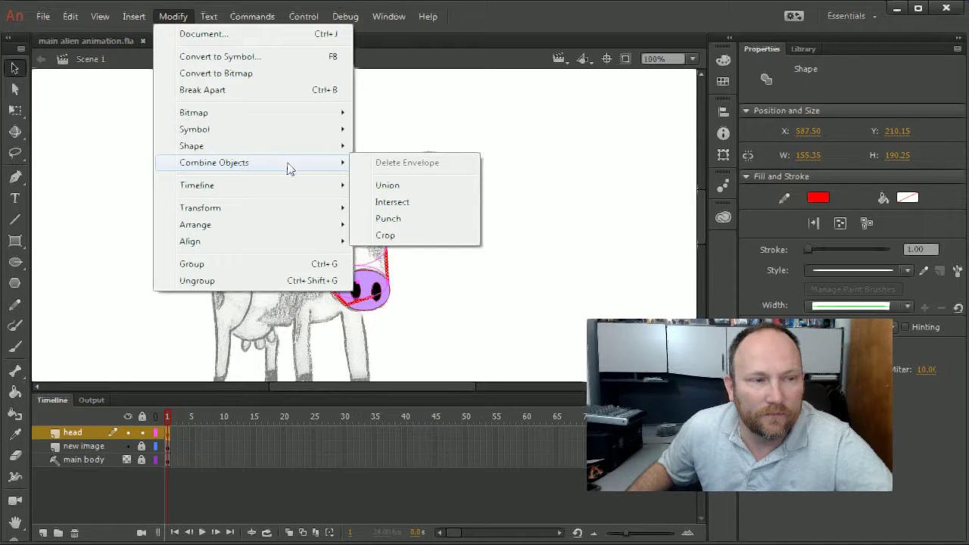
{"action": "left_click", "coordinate": [386, 187]}
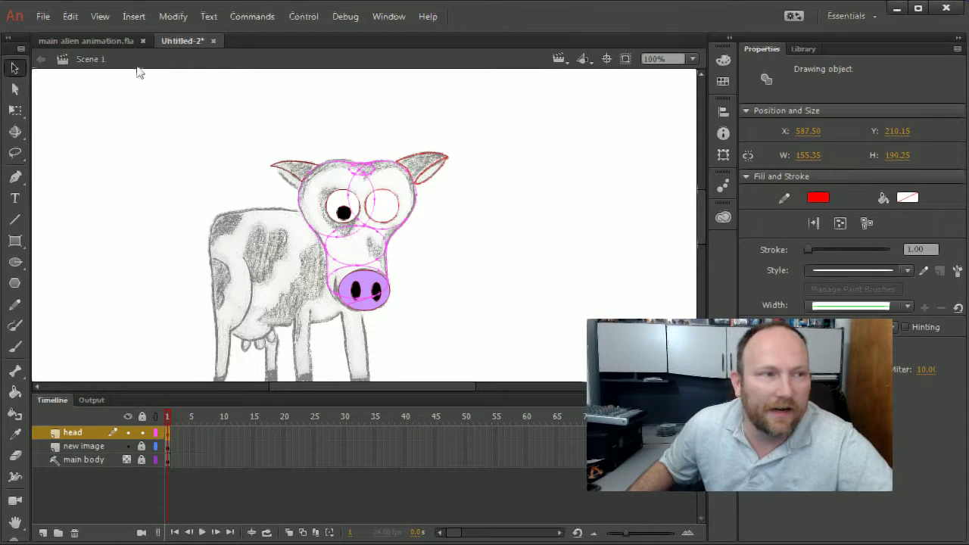
- Try converting the head to a bitmap and breaking it apart, then undo back to the drawing object
{"action": "left_click", "coordinate": [173, 17]}
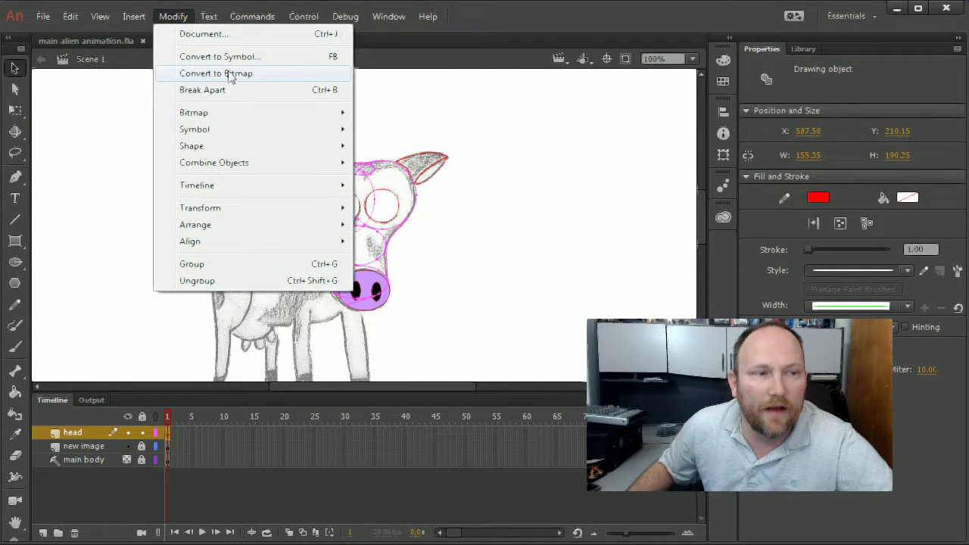
{"action": "left_click", "coordinate": [227, 72]}
{"action": "left_click", "coordinate": [175, 27]}
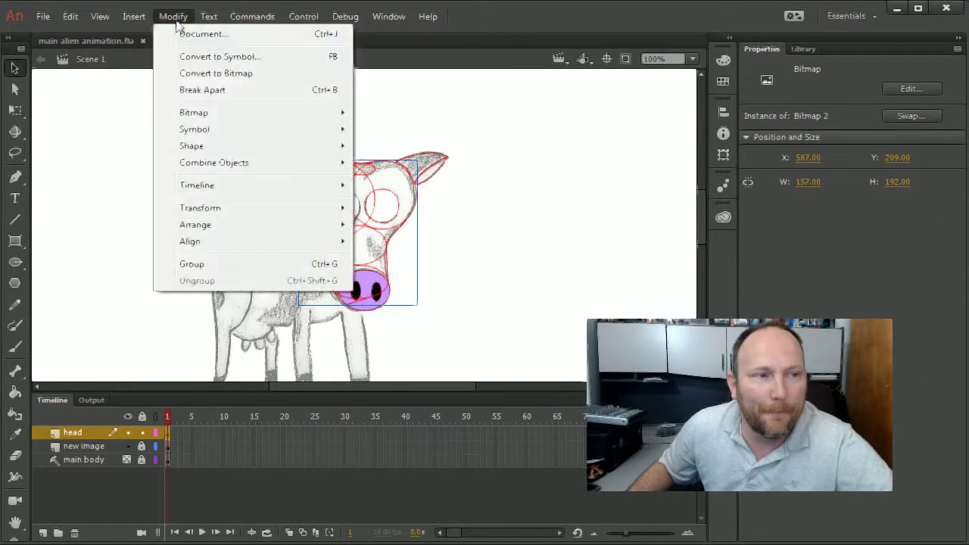
{"action": "left_click", "coordinate": [219, 89]}
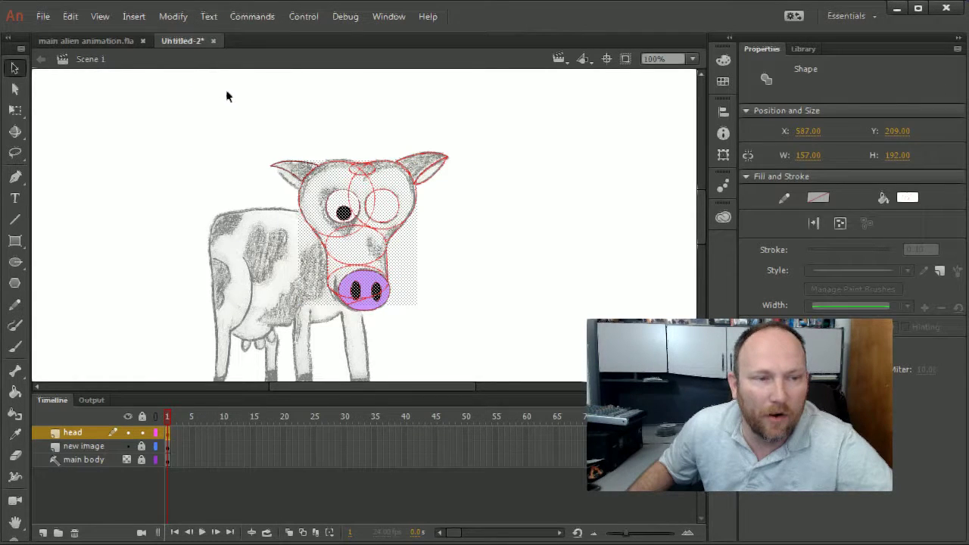
{"action": "left_click", "coordinate": [427, 215]}
{"action": "left_click", "coordinate": [392, 213]}
{"action": "left_click", "coordinate": [289, 157]}
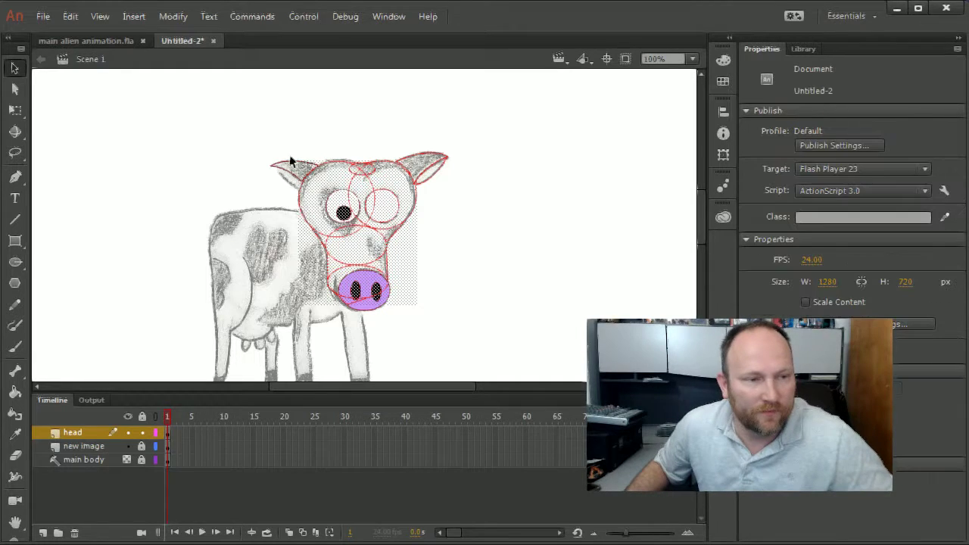
{"action": "left_click_drag", "start_coordinate": [246, 136], "coordinate": [445, 341]}
{"action": "key", "text": "ctrl+z"}
{"action": "key", "text": "ctrl+z"}
{"action": "key", "text": "ctrl+z"}
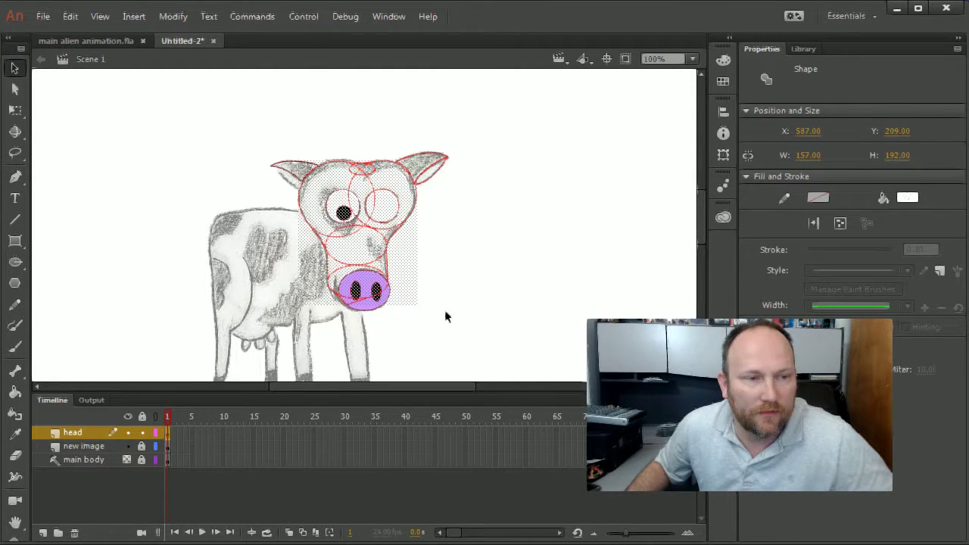
{"action": "key", "text": "ctrl+z"}
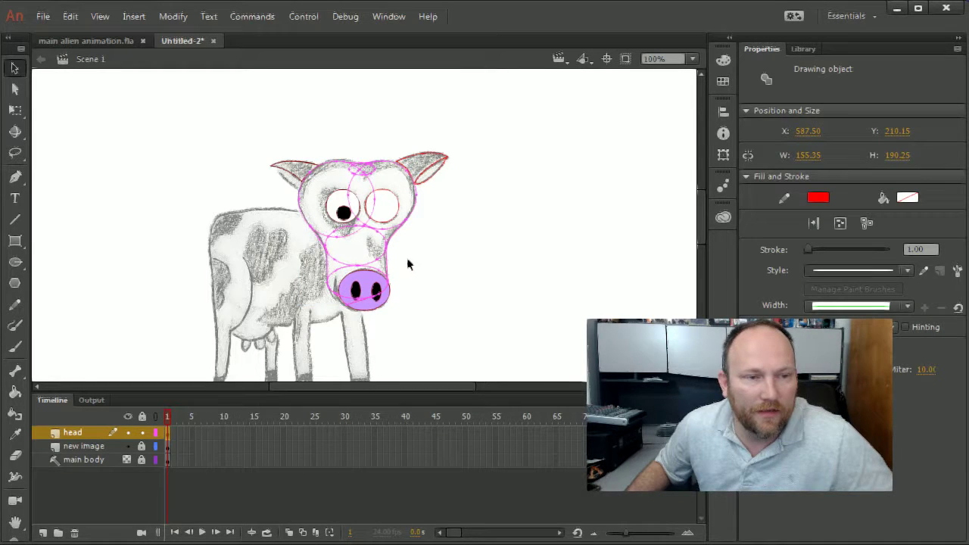
- Set the head's fill and stroke colours to black
{"action": "left_click", "coordinate": [908, 198]}
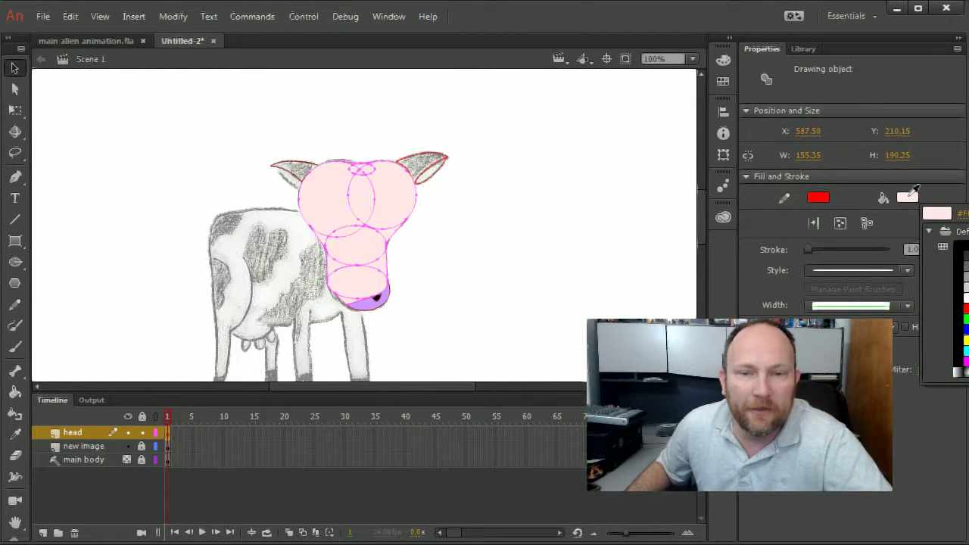
{"action": "left_click", "coordinate": [919, 226]}
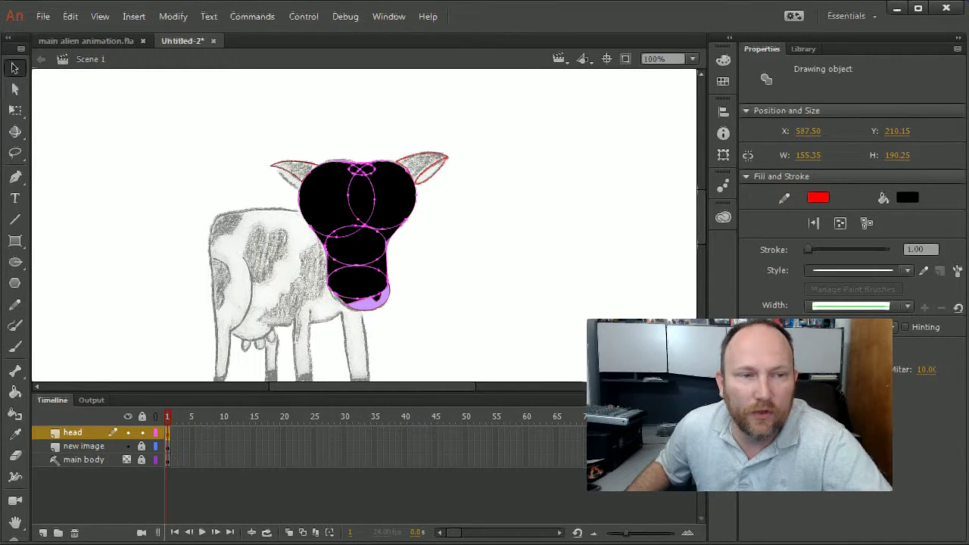
{"action": "left_click", "coordinate": [820, 200]}
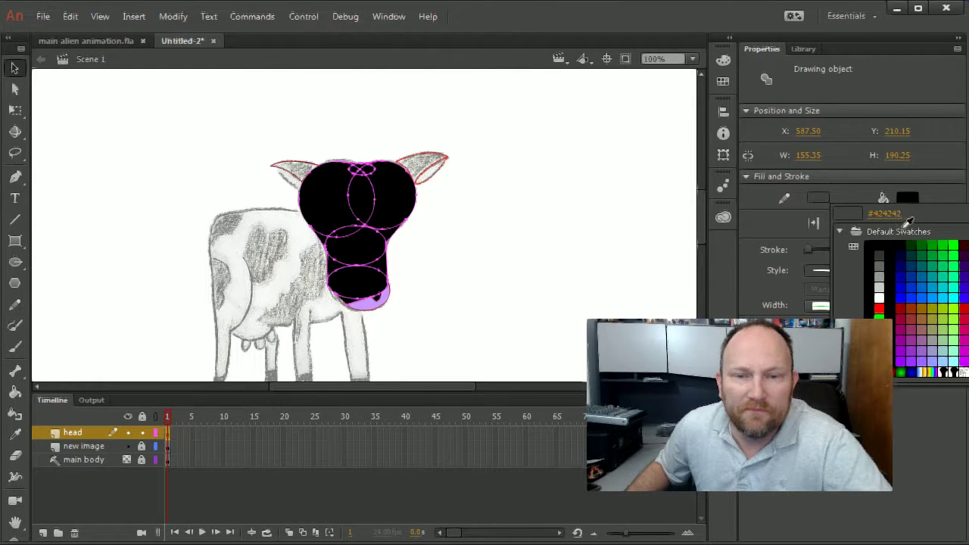
{"action": "left_click", "coordinate": [879, 245]}
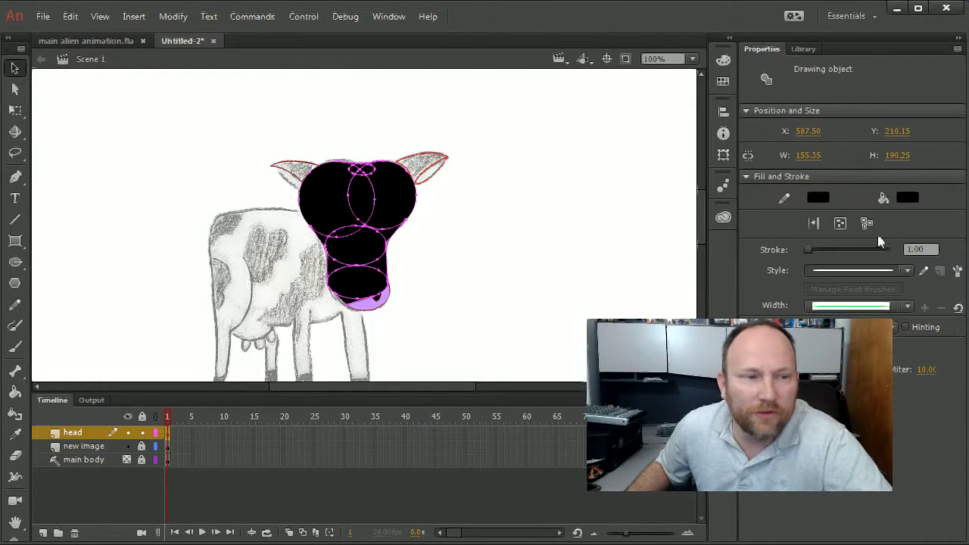
- Select all the head pieces, Break Apart, then Union them into a single drawing object
{"action": "left_click", "coordinate": [15, 69]}
{"action": "left_click", "coordinate": [257, 144]}
{"action": "mouse_move", "coordinate": [261, 142]}
{"action": "left_mouse_down"}
{"action": "mouse_move", "coordinate": [476, 346]}
{"action": "mouse_move", "coordinate": [467, 333]}
{"action": "left_mouse_up"}
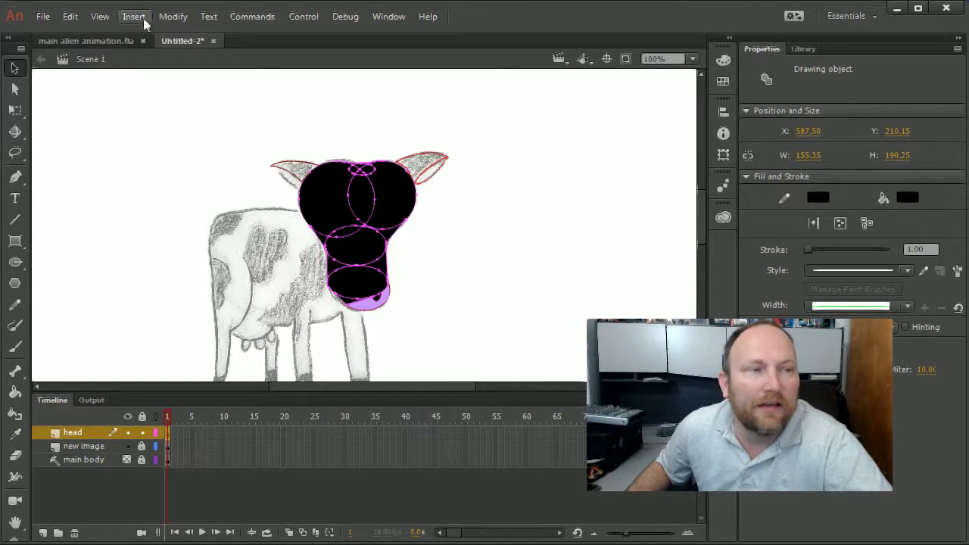
{"action": "left_click", "coordinate": [178, 17]}
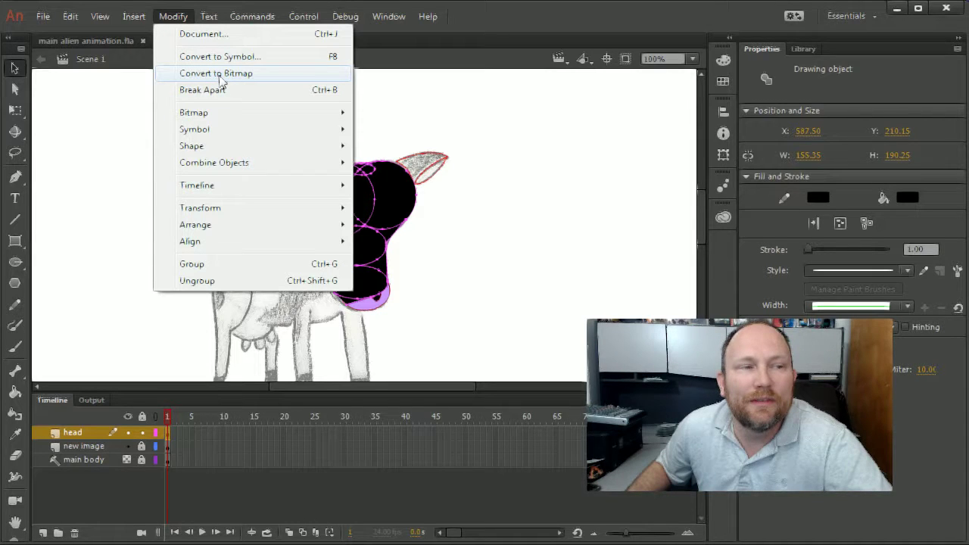
{"action": "left_click", "coordinate": [221, 90]}
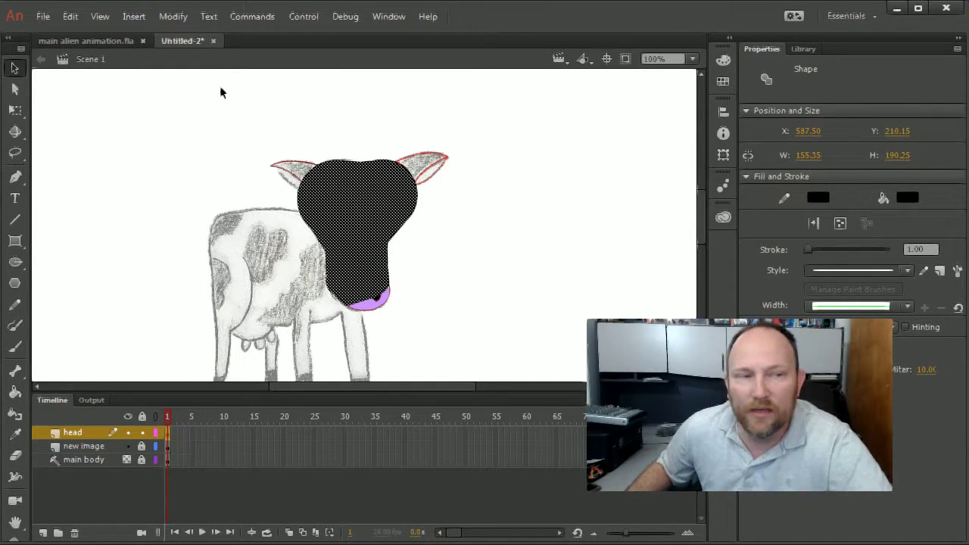
{"action": "left_click", "coordinate": [173, 16]}
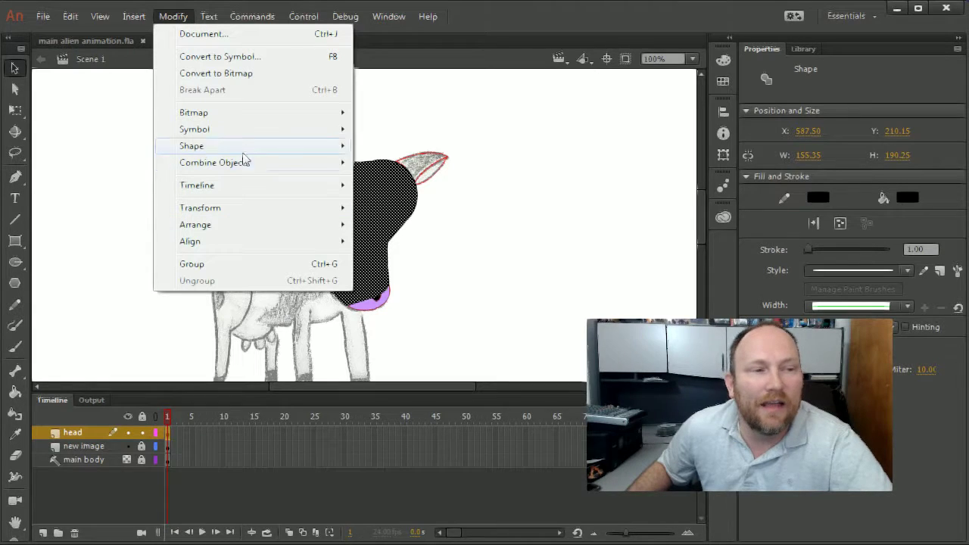
{"action": "mouse_move", "coordinate": [238, 130]}
{"action": "mouse_move", "coordinate": [240, 162]}
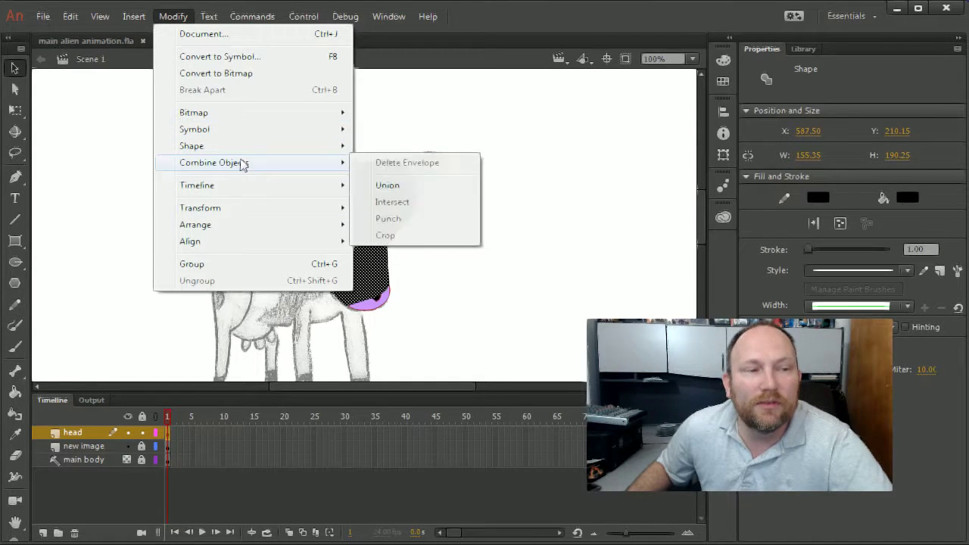
{"action": "left_click", "coordinate": [384, 185]}
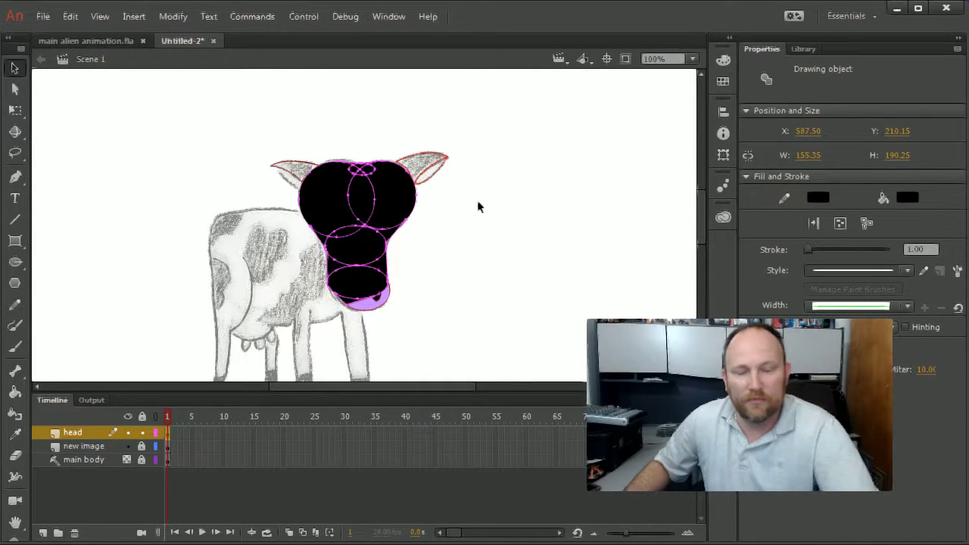
- Group the black head with Ctrl+G and move the head layer below 'new image'
{"action": "key", "text": "ctrl+equal"}
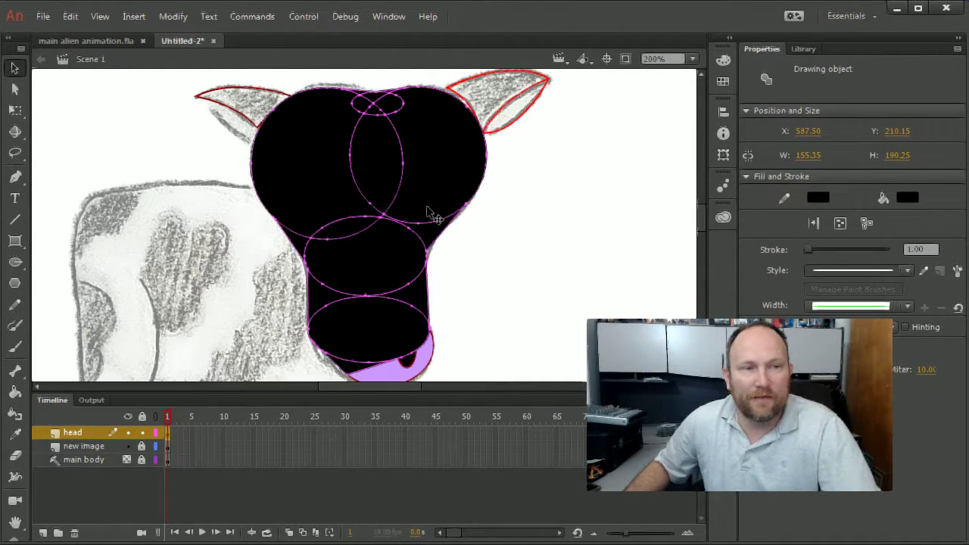
{"action": "key", "text": "ctrl+minus"}
{"action": "key", "text": "ctrl+equal"}
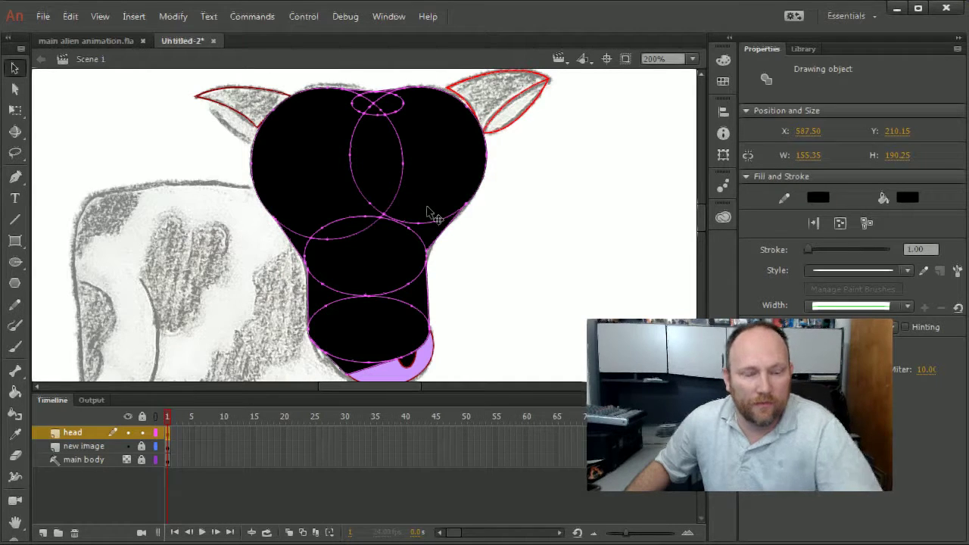
{"action": "key", "text": "ctrl+g"}
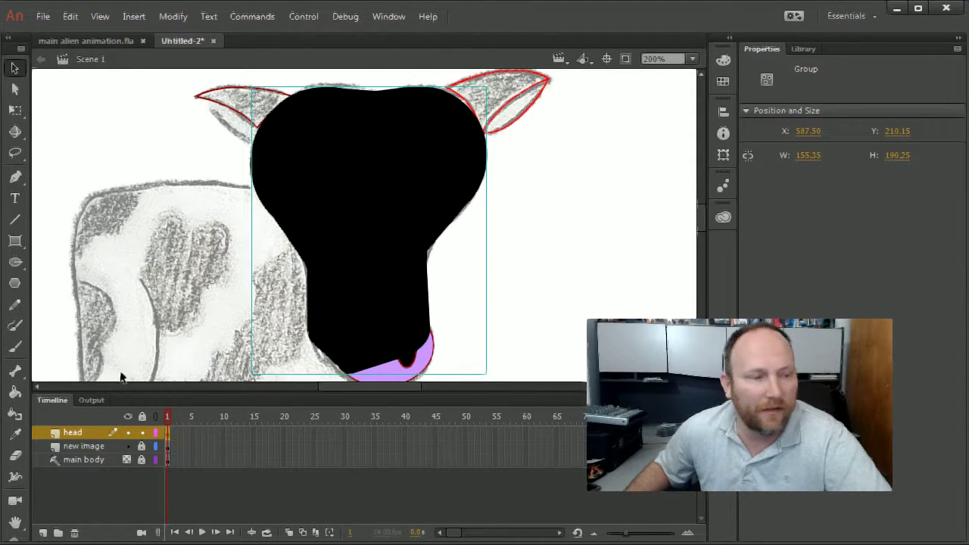
{"action": "mouse_move", "coordinate": [80, 433]}
{"action": "left_mouse_down"}
{"action": "mouse_move", "coordinate": [86, 458]}
{"action": "mouse_move", "coordinate": [83, 452]}
{"action": "left_mouse_up"}
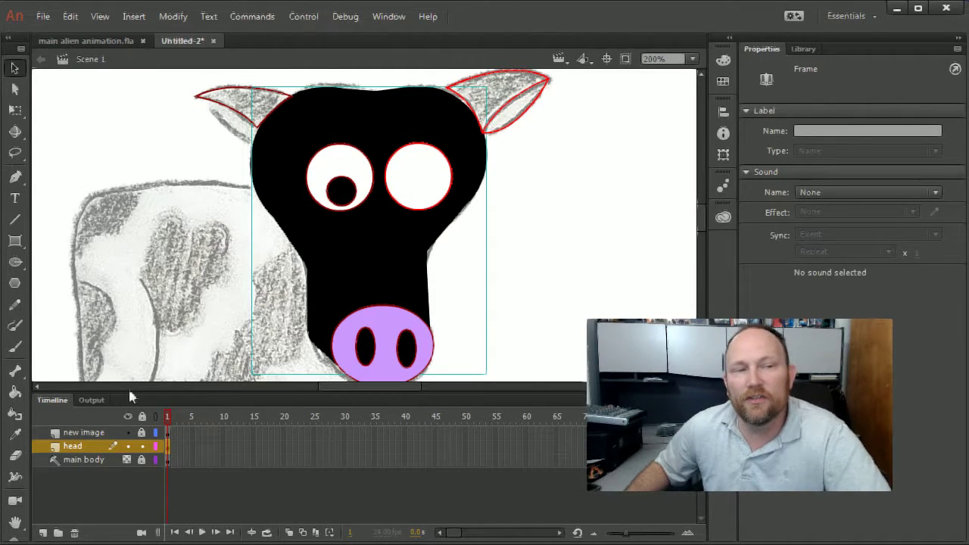